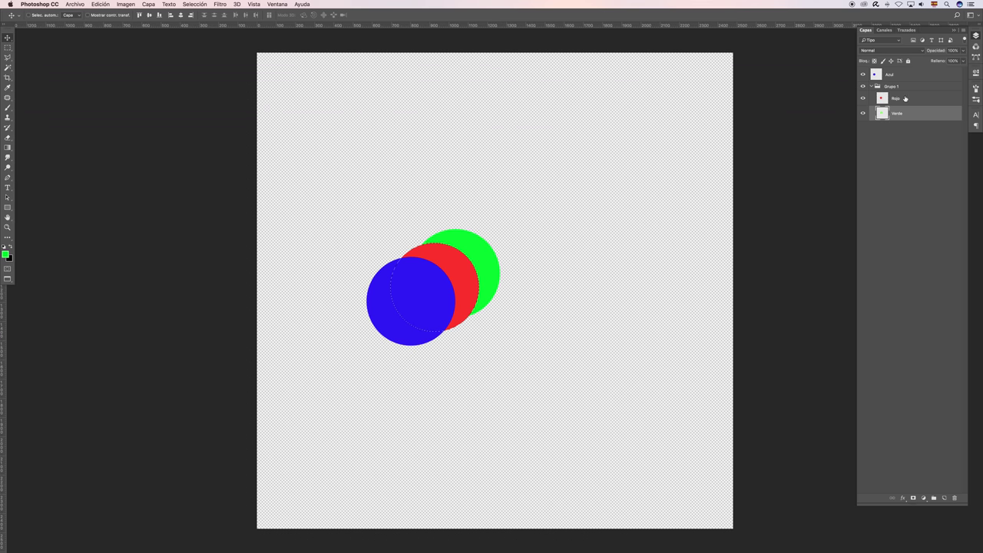
Deselect, move the Rojo and Verde layers above Grupo 1, and delete the empty group
key(super+d)
shift+click(891, 98)
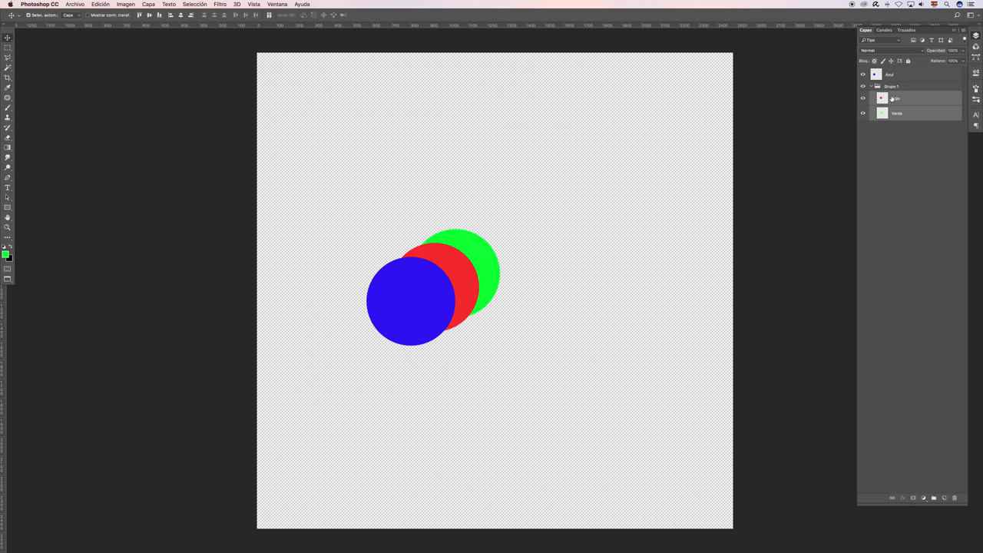
drag(883, 98, 889, 81)
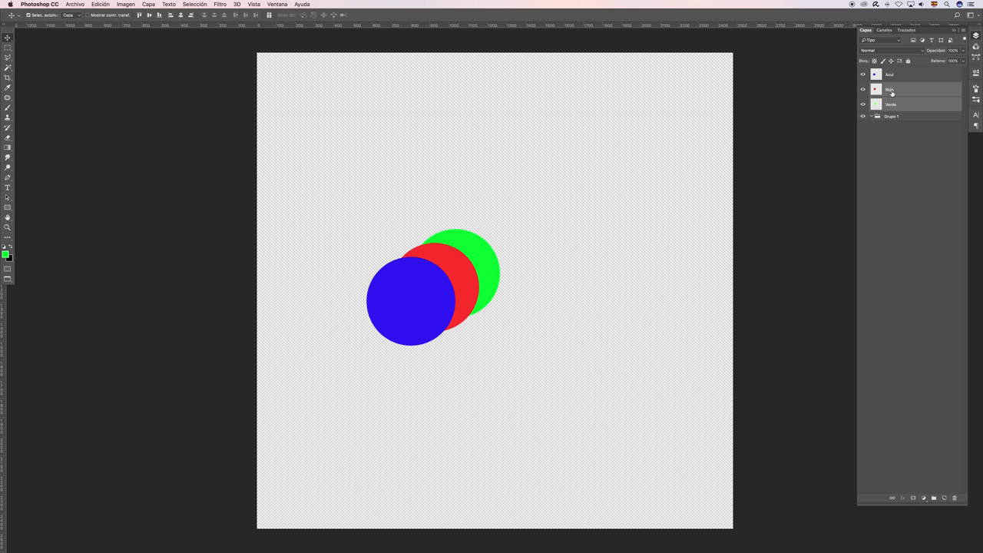
click(875, 119)
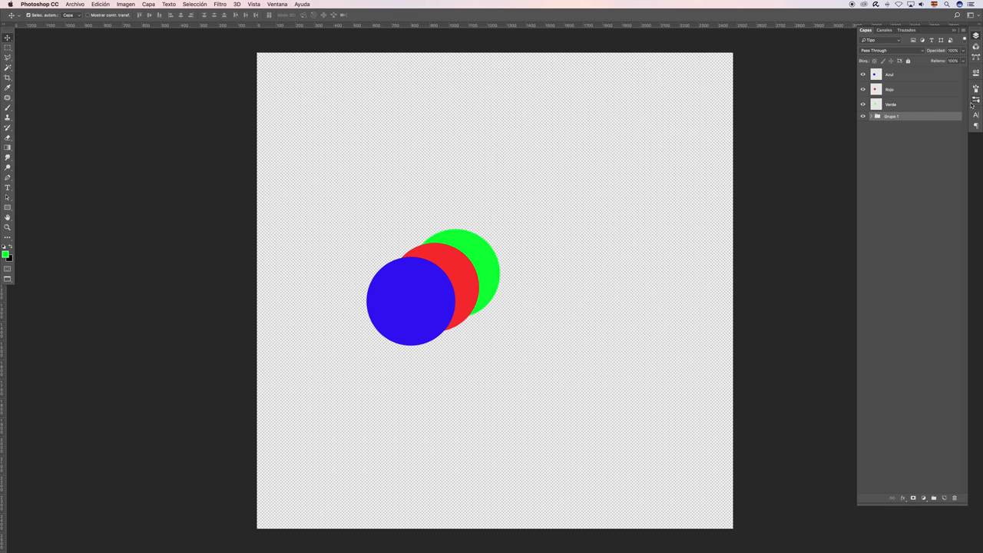
key(Delete)
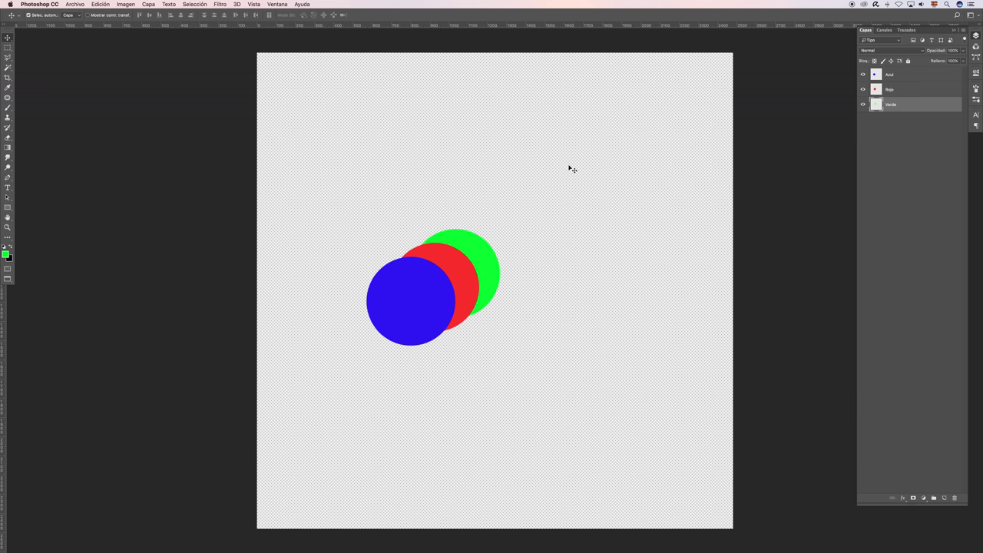
Group Azul, Rojo and Verde into Grupo 1, duplicate it, and undo a test move of the blue circle
shift+click(922, 75)
drag(873, 108, 933, 496)
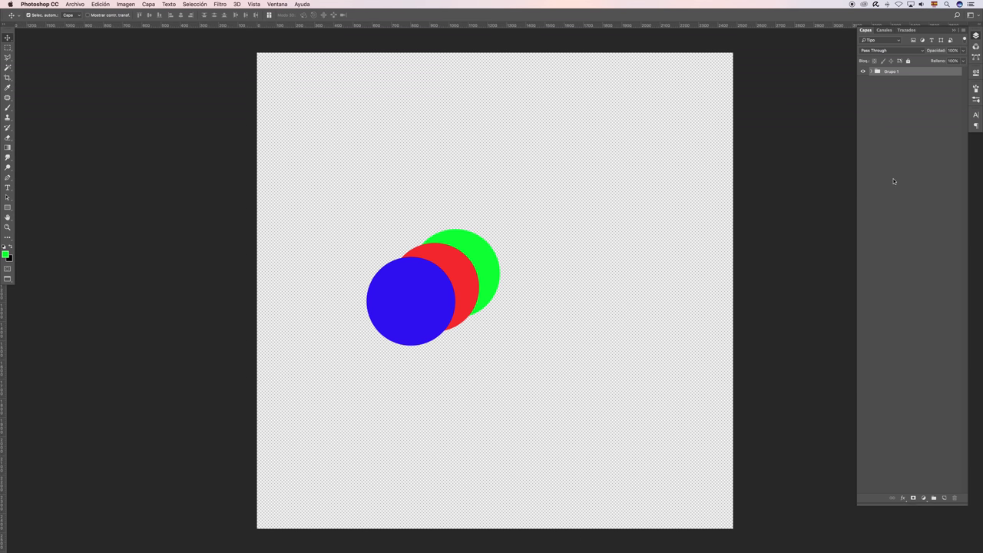
drag(889, 70, 943, 497)
drag(427, 303, 397, 282)
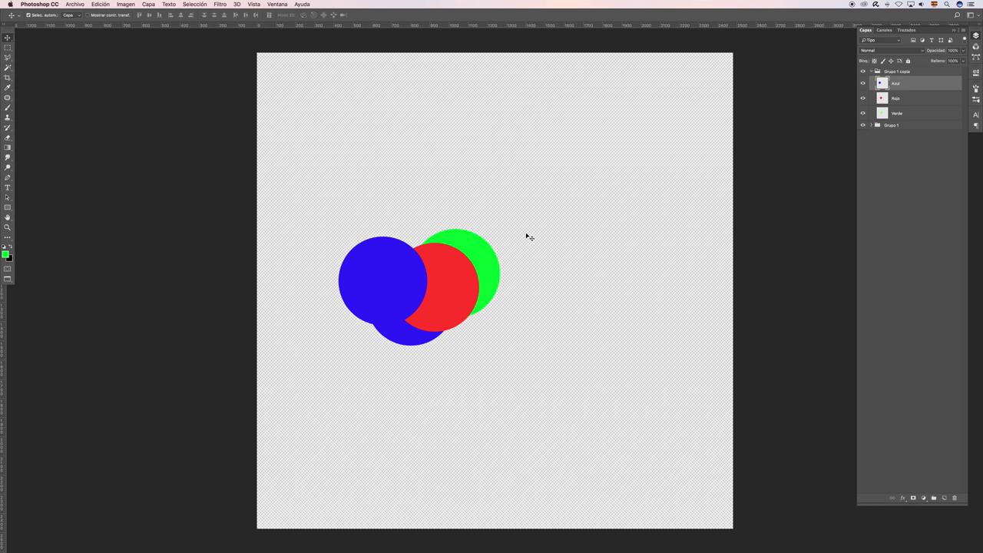
key(ctrl+z)
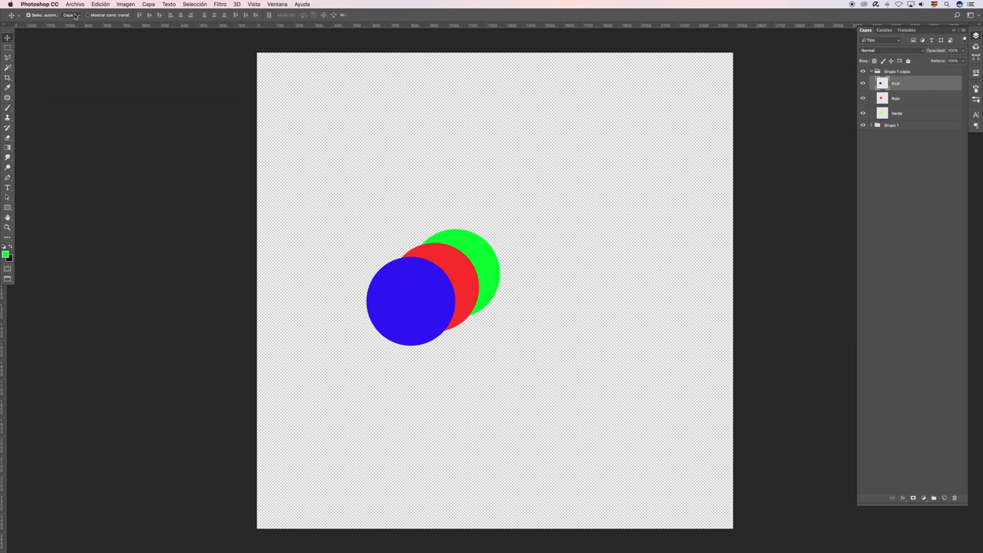
Set auto-select to Group, move the copied circles upper right, then delete Grupo 1 copia
click(80, 16)
click(70, 9)
drag(411, 301, 553, 154)
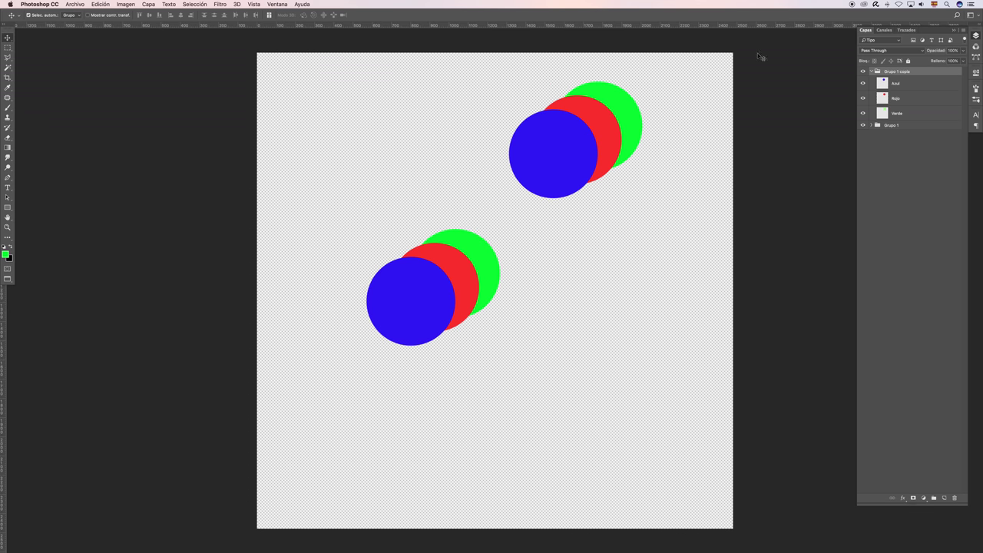
click(870, 72)
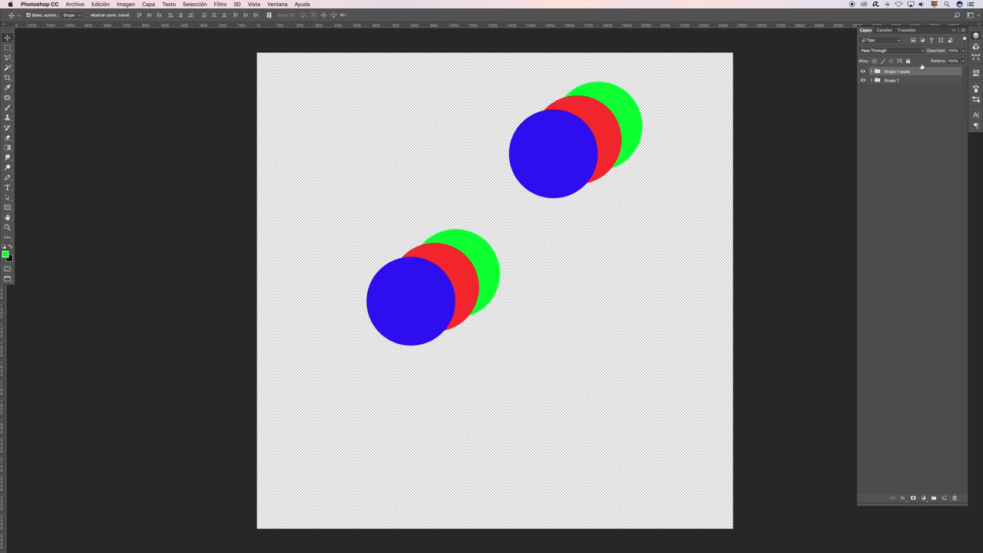
key(Delete)
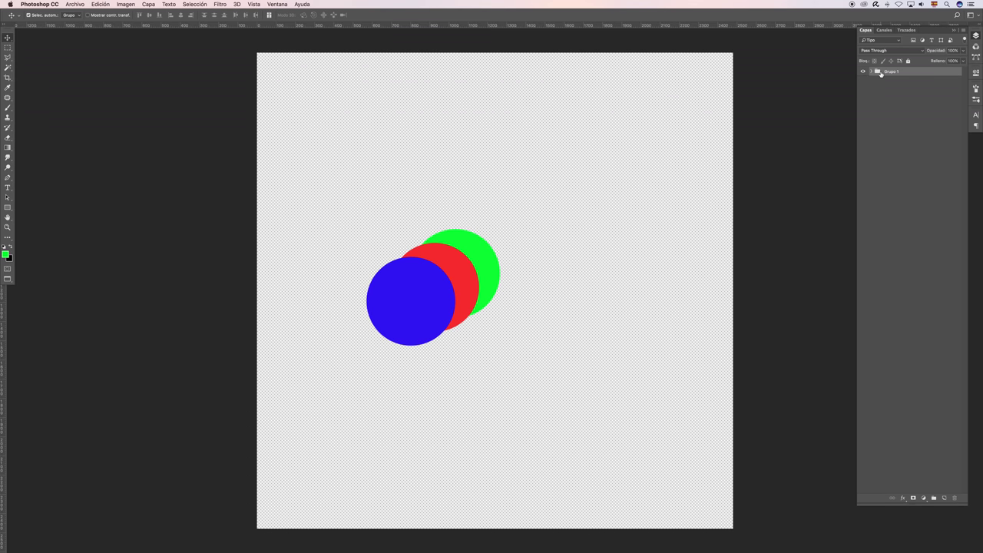
Ungroup Grupo 1 so Azul, Rojo and Verde become loose layers
click(871, 71)
click(897, 85)
shift+click(897, 113)
drag(881, 83, 887, 127)
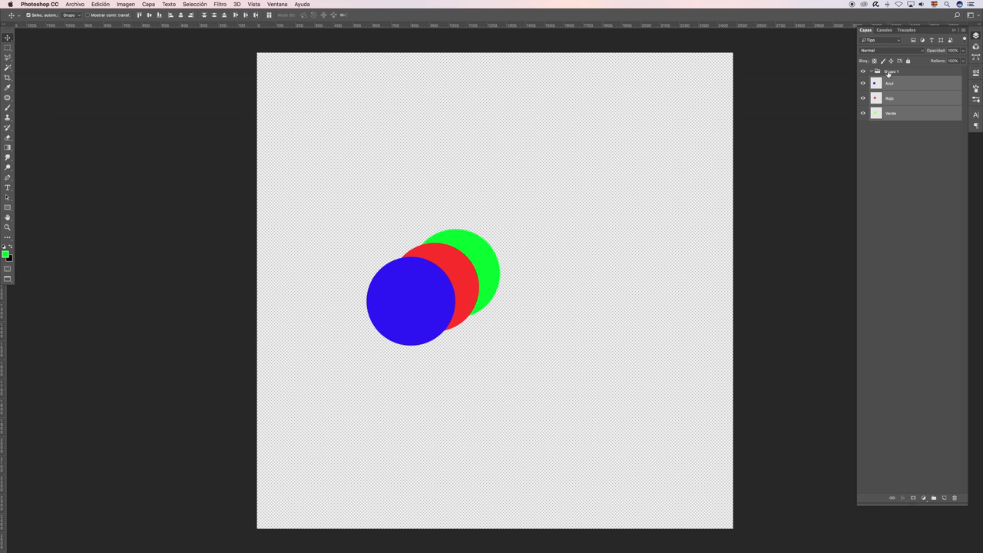
key(ctrl+z)
key(ctrl+z)
click(896, 73)
key(ctrl+z)
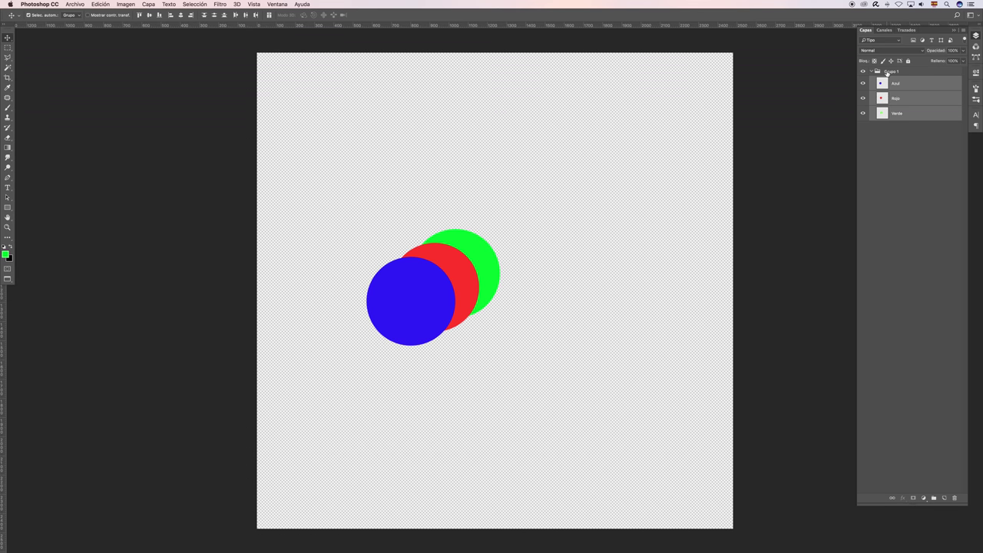
drag(887, 74, 955, 497)
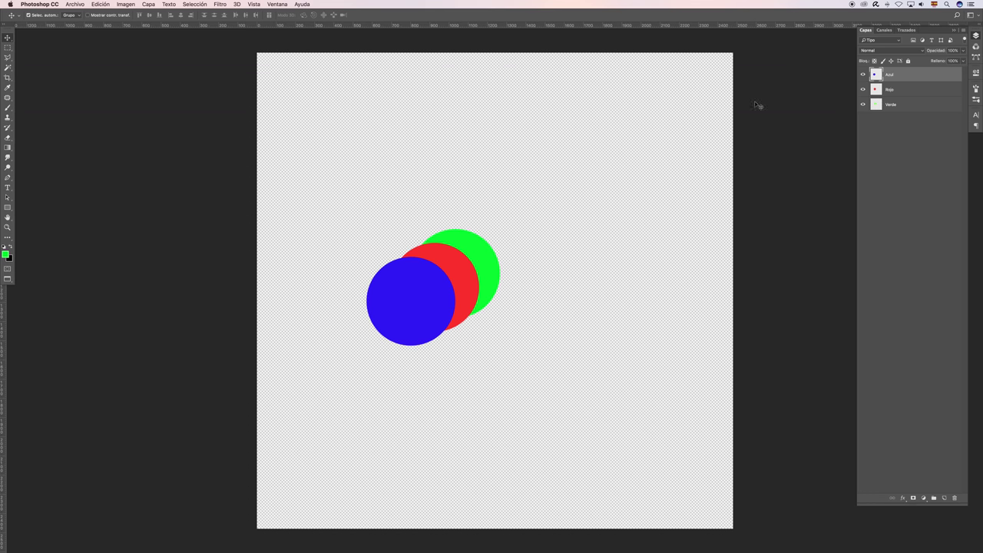
Drag the blue, red and green circles into one horizontal row across the upper canvas
drag(412, 289, 396, 172)
mouse_move(495, 288)
mouse_down()
mouse_move(576, 365)
mouse_move(563, 392)
mouse_up()
mouse_move(445, 275)
mouse_down()
mouse_move(513, 197)
mouse_move(506, 171)
mouse_up()
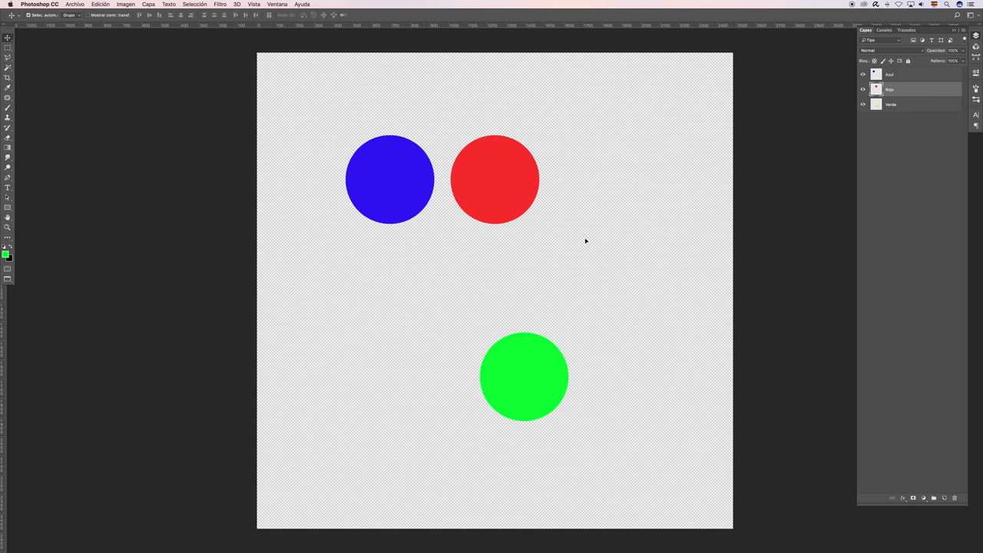
drag(553, 368, 617, 173)
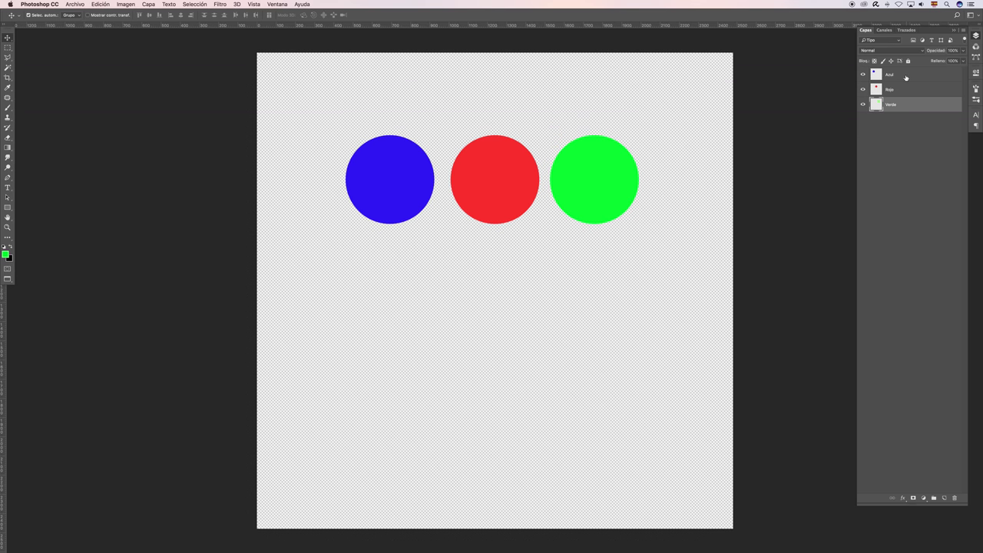
Save the document as colores.psd on the Escritorio, accepting the Photoshop format options
key(super+s)
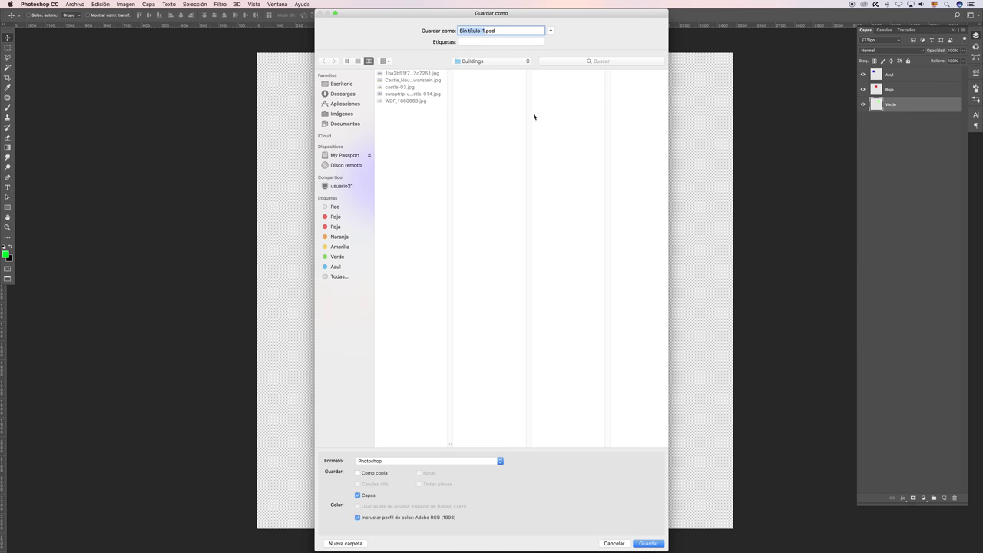
click(342, 84)
text(colores)
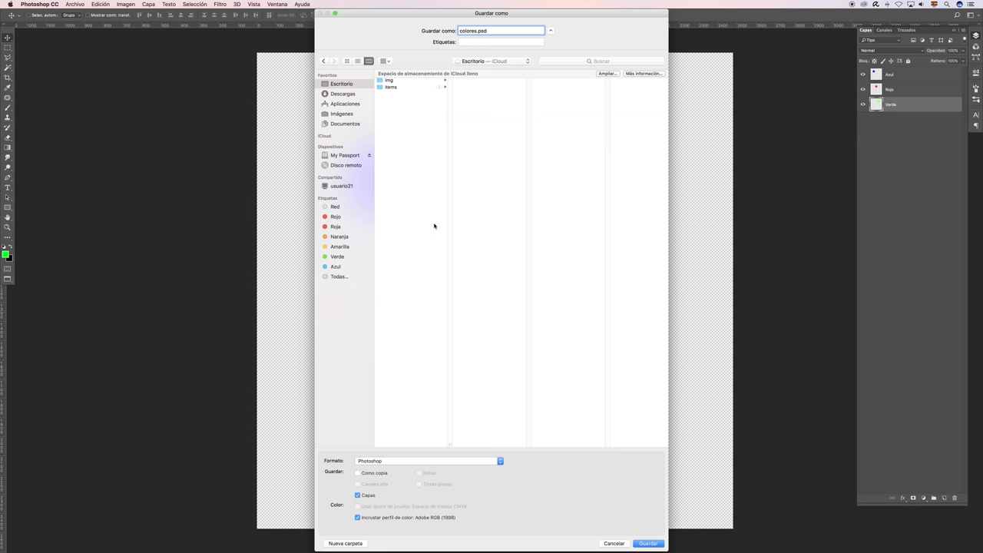
click(648, 542)
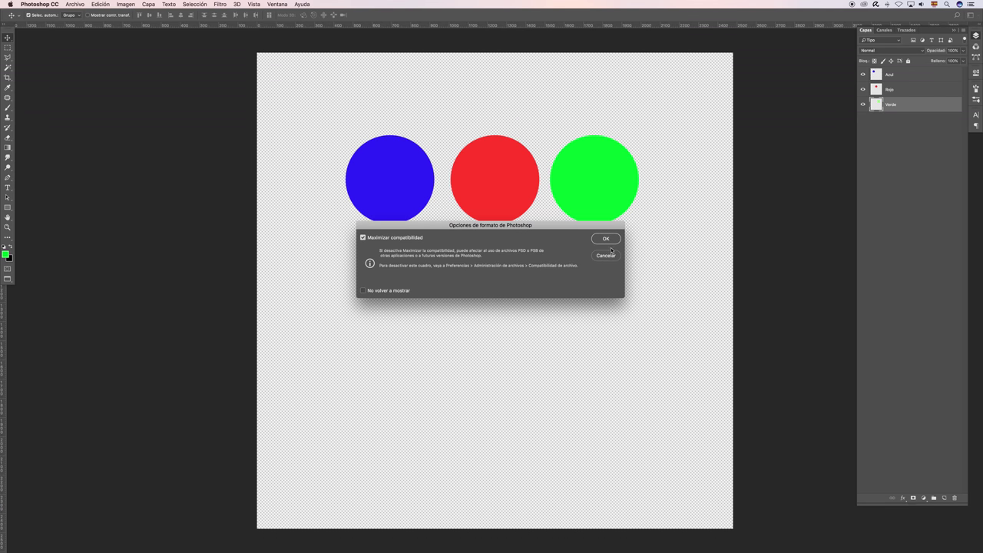
key(Return)
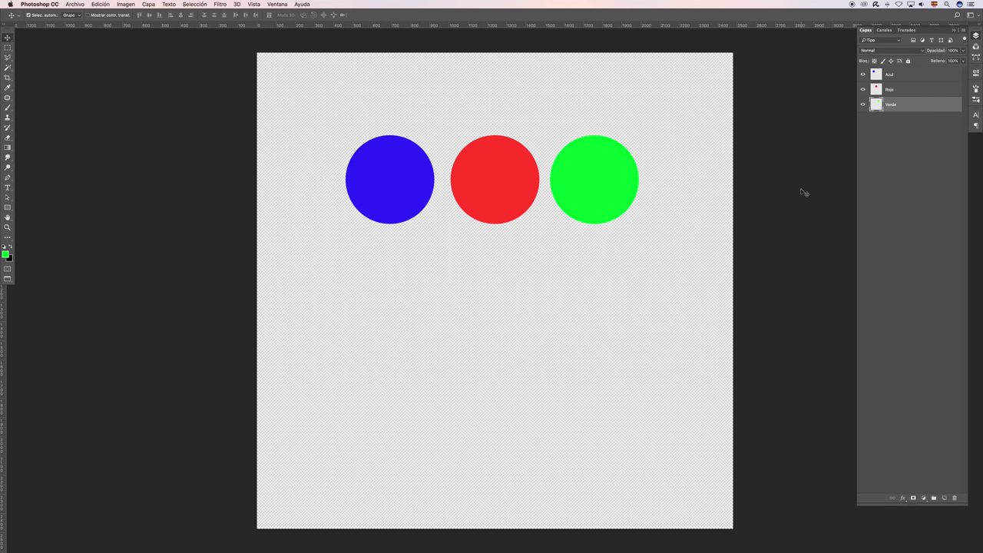
Close colores and create a new blank document from the Lienzo cuadrado preset
key(super+s)
key(super+w)
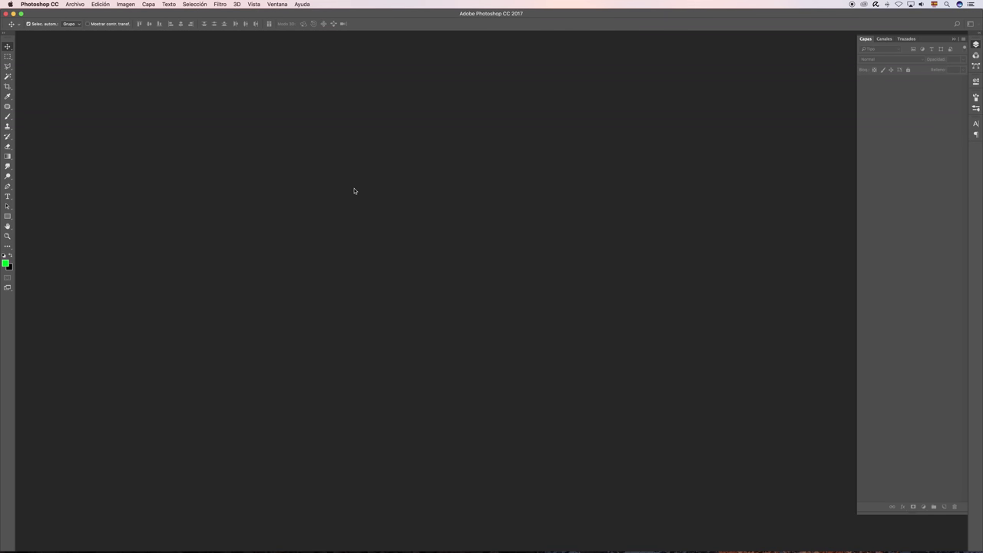
key(super+n)
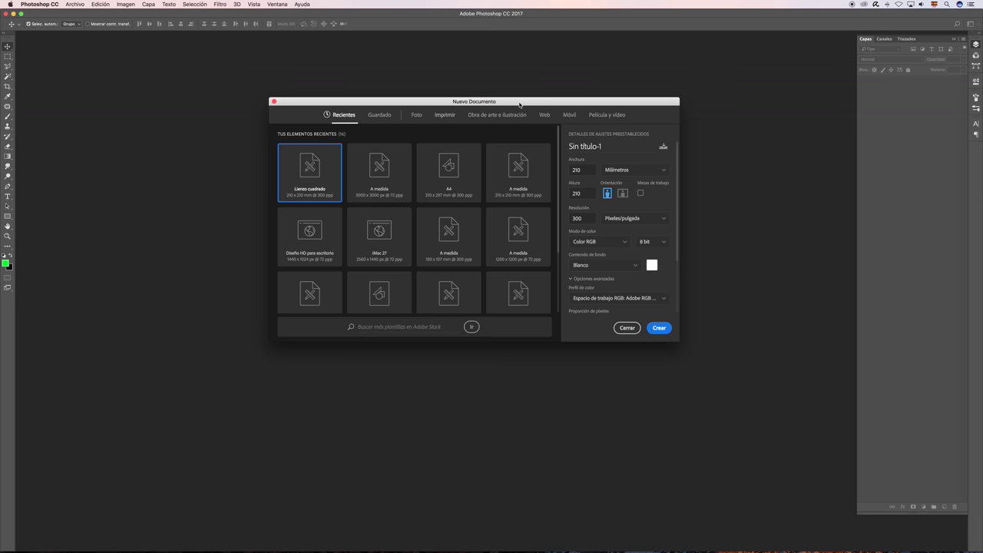
click(378, 115)
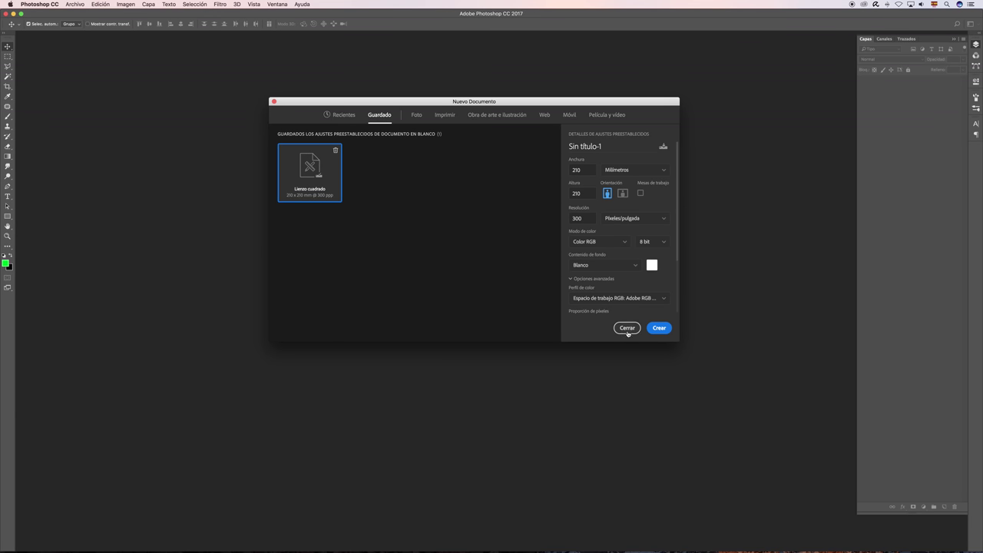
click(658, 328)
Switch to Finder and show the Escritorio folder containing colores.psd
key(super+Tab)
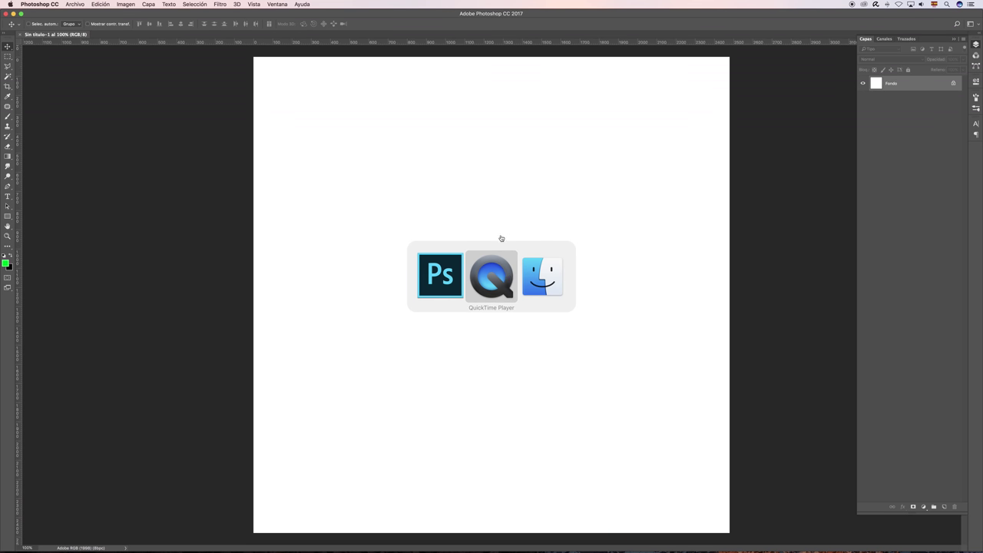
click(550, 286)
click(617, 101)
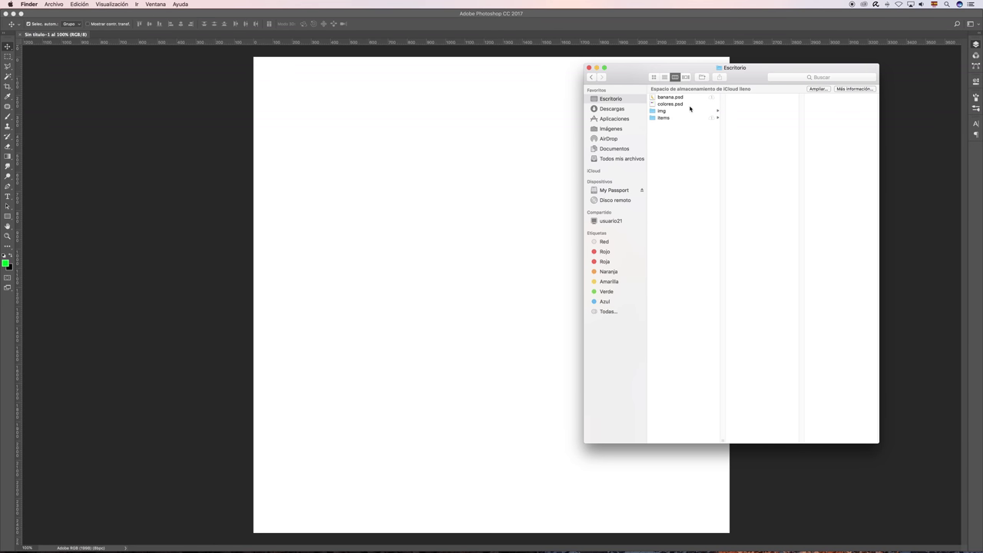
Place colores.psd into the new document and nudge it slightly left and down
drag(672, 105, 467, 162)
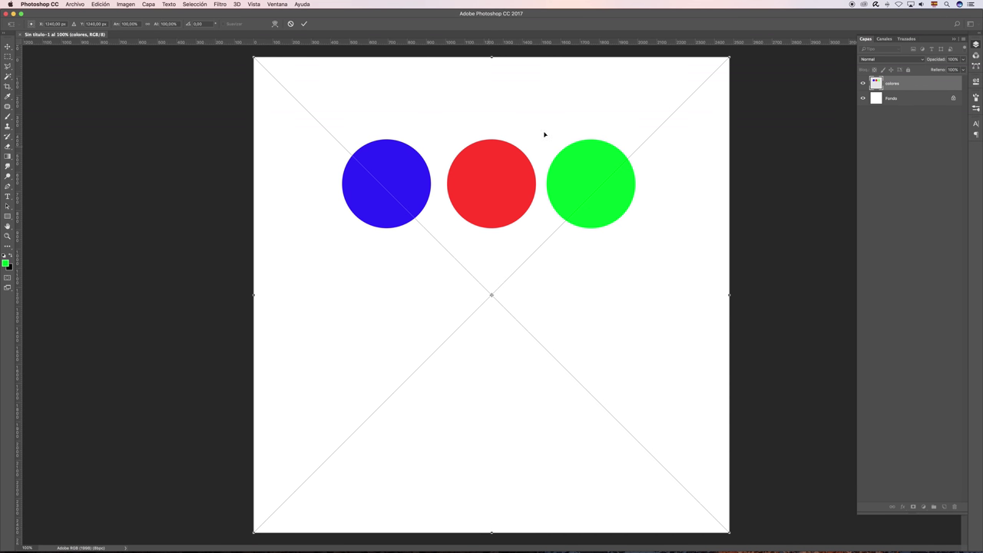
click(304, 24)
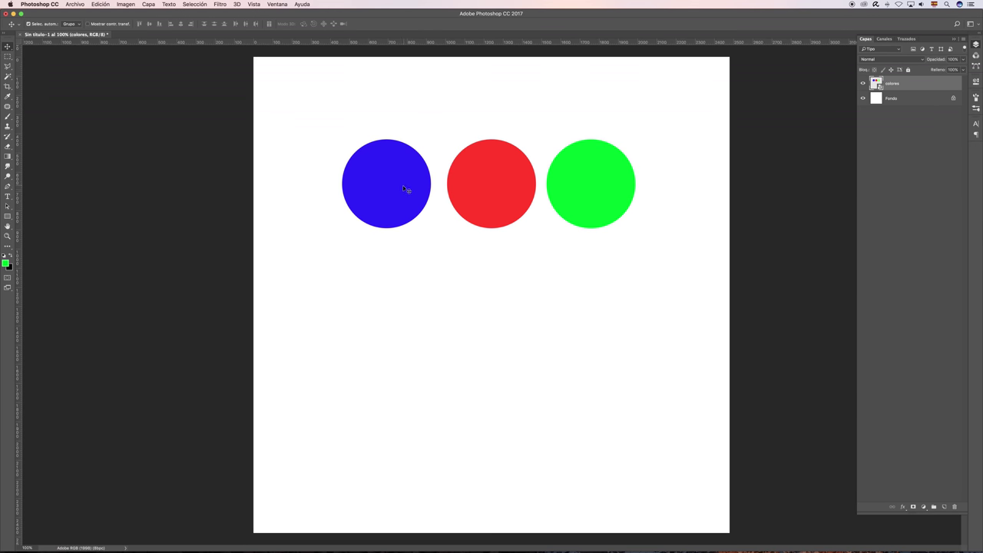
drag(403, 188, 383, 212)
Add an empty Capa 1, delete the white Fondo layer, and reselect the colores layer
click(945, 506)
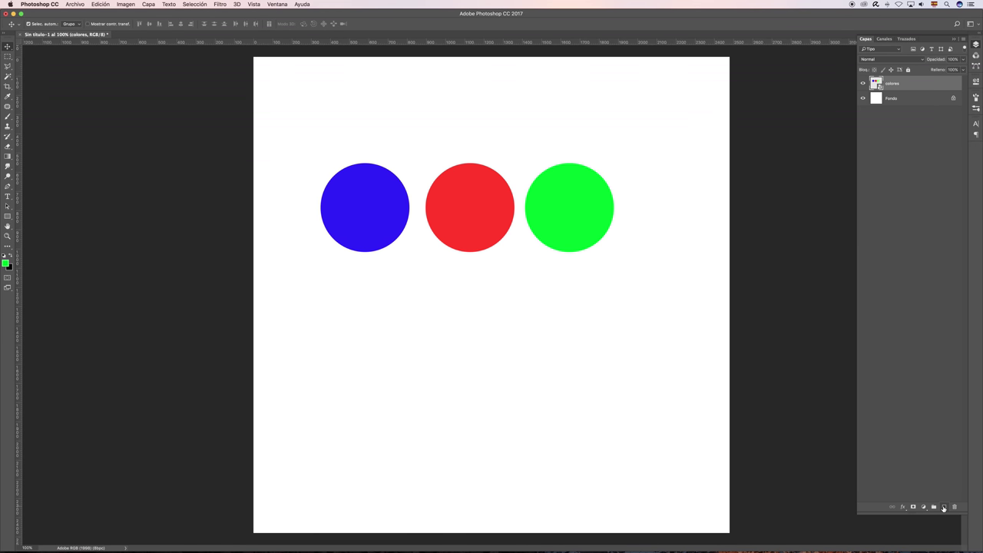
click(902, 115)
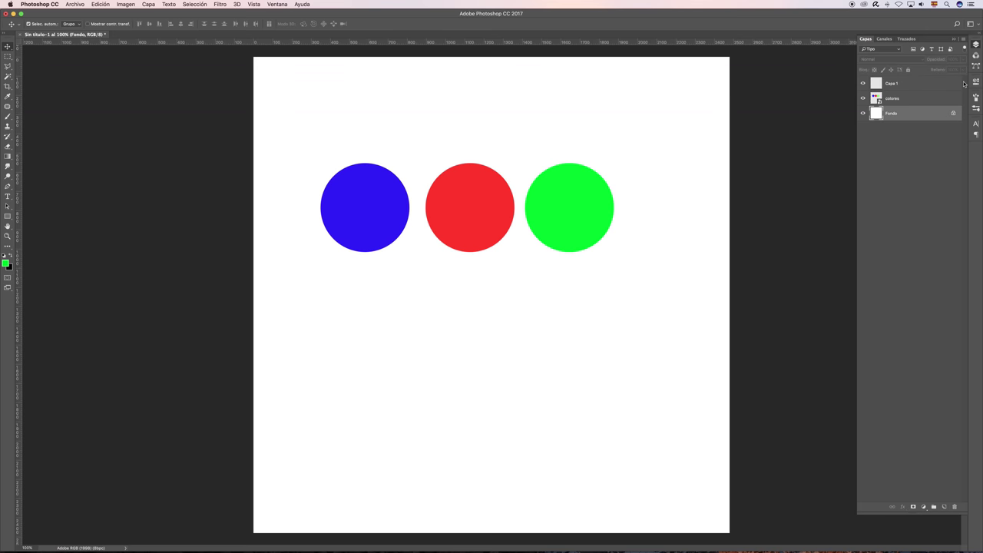
key(Delete)
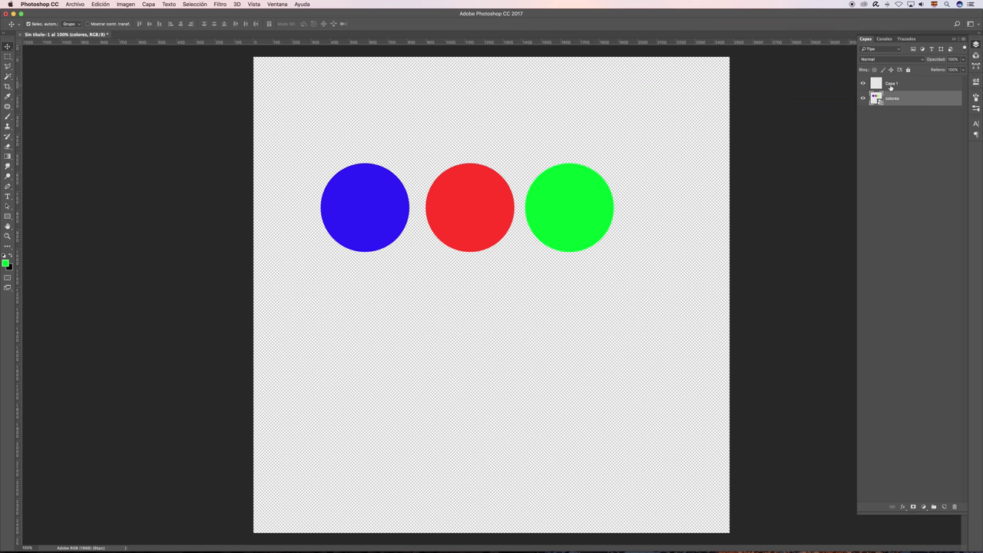
click(879, 87)
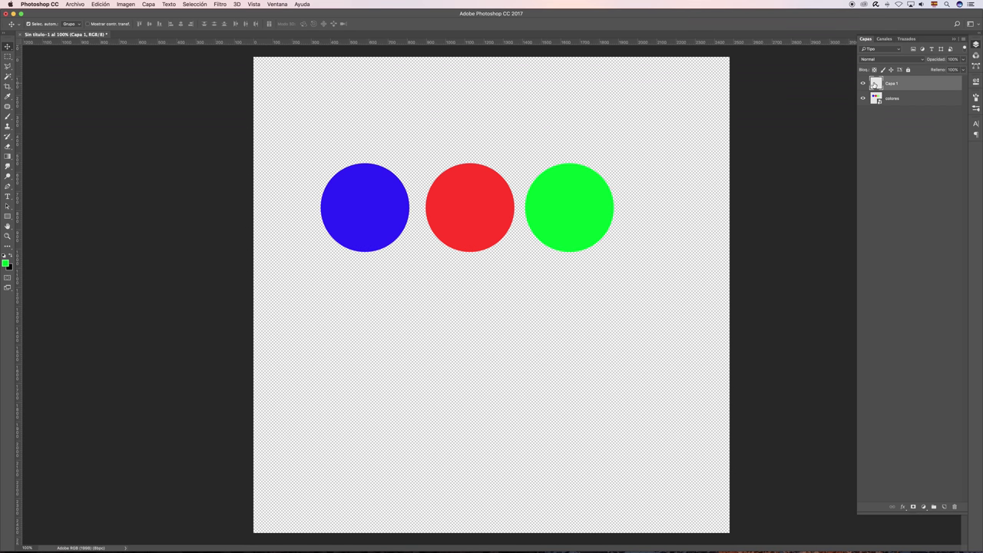
click(880, 101)
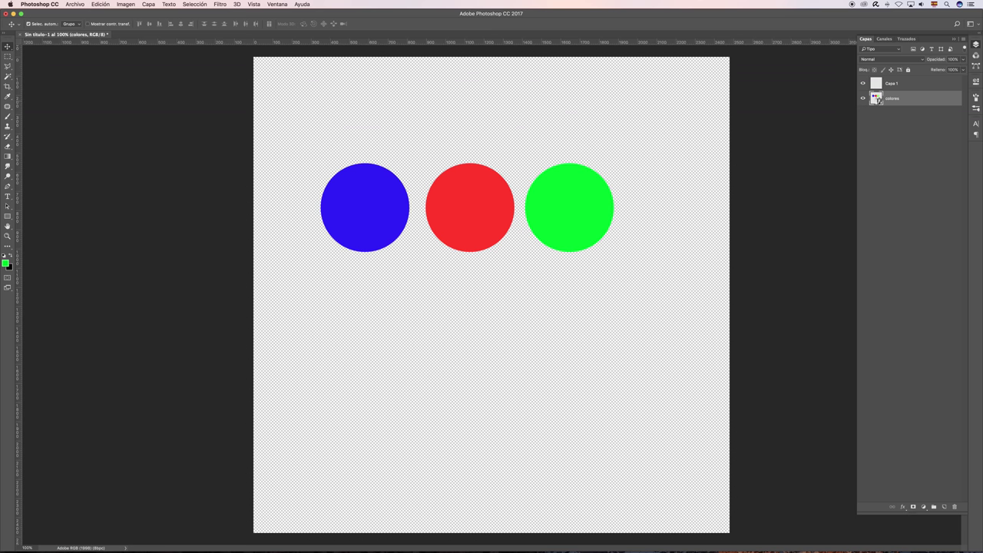
Inside the colores smart object, slide the red and green circles left to overlap, then save
double_click(876, 98)
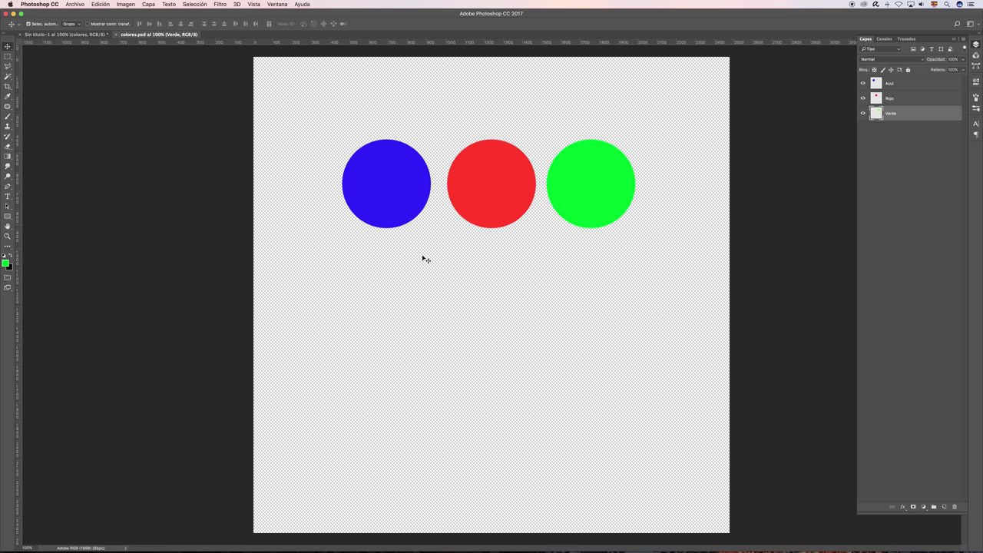
click(876, 98)
drag(467, 187, 406, 186)
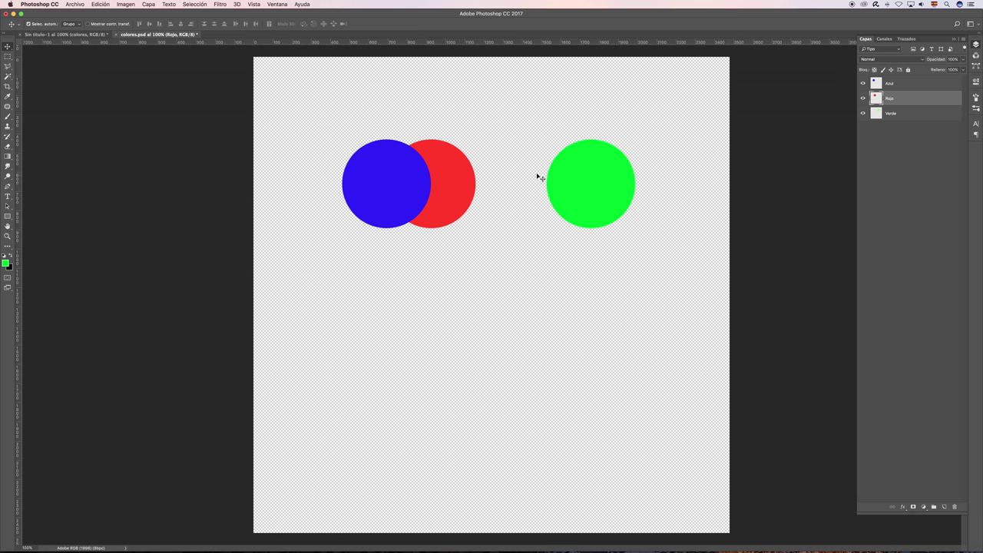
drag(591, 181, 467, 181)
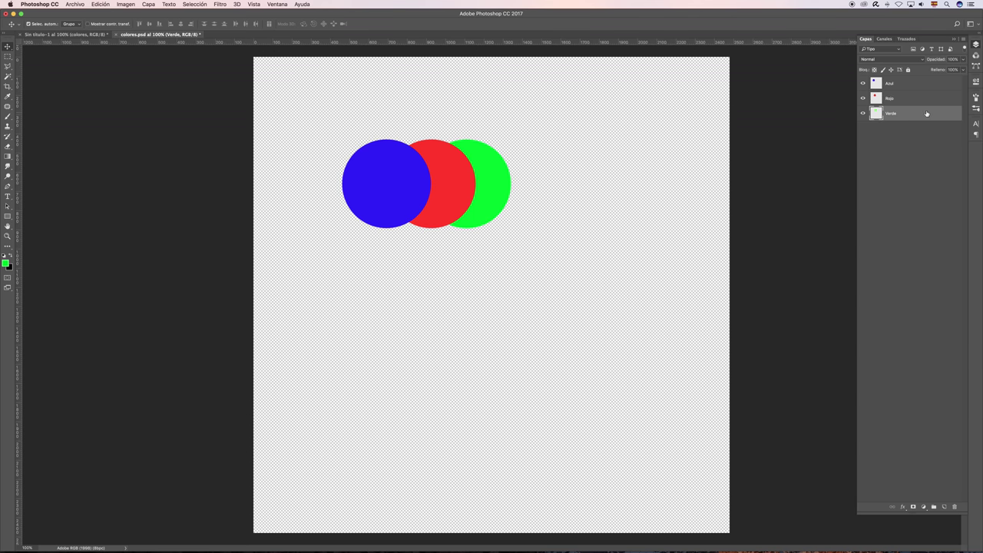
click(117, 35)
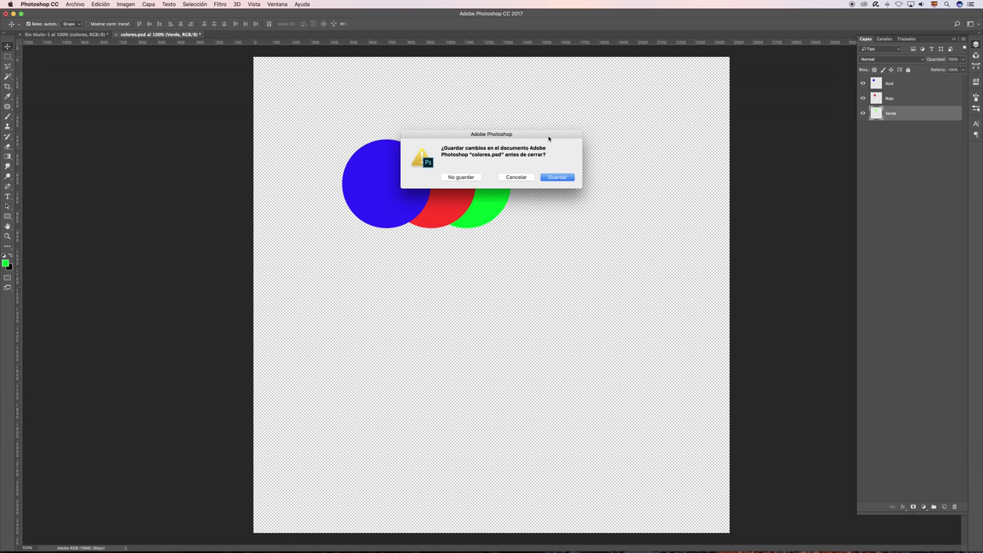
drag(511, 134, 529, 76)
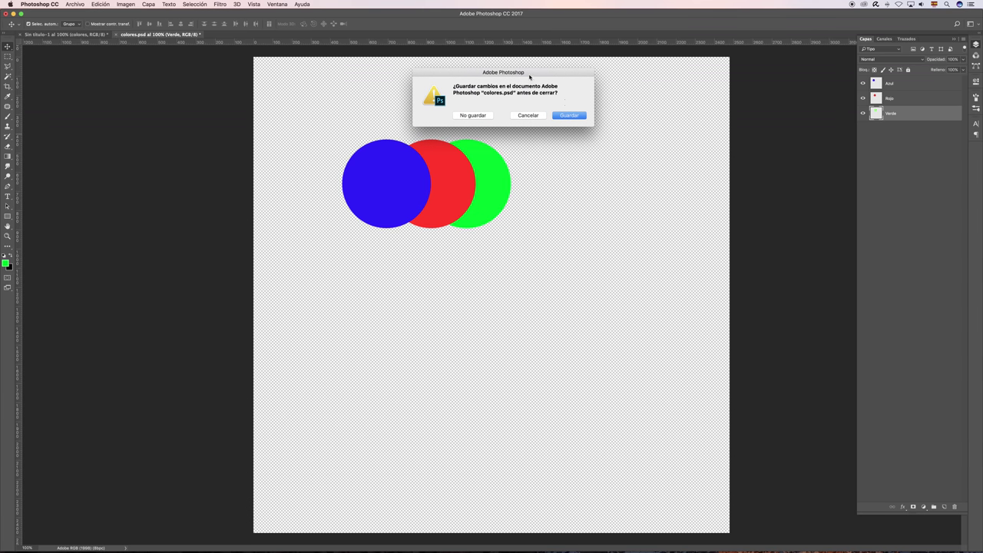
click(569, 116)
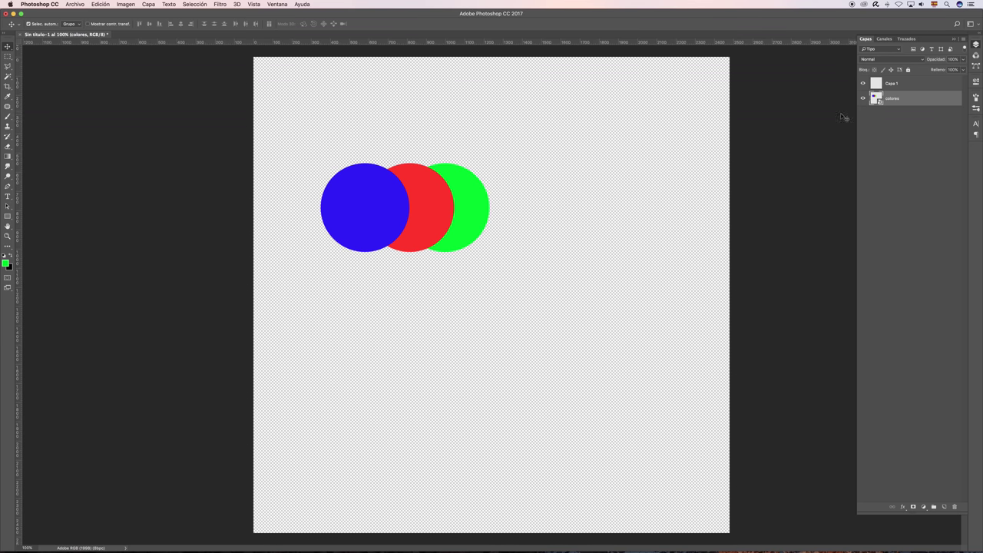
key(ctrl+z)
key(ctrl+z)
key(ctrl+z)
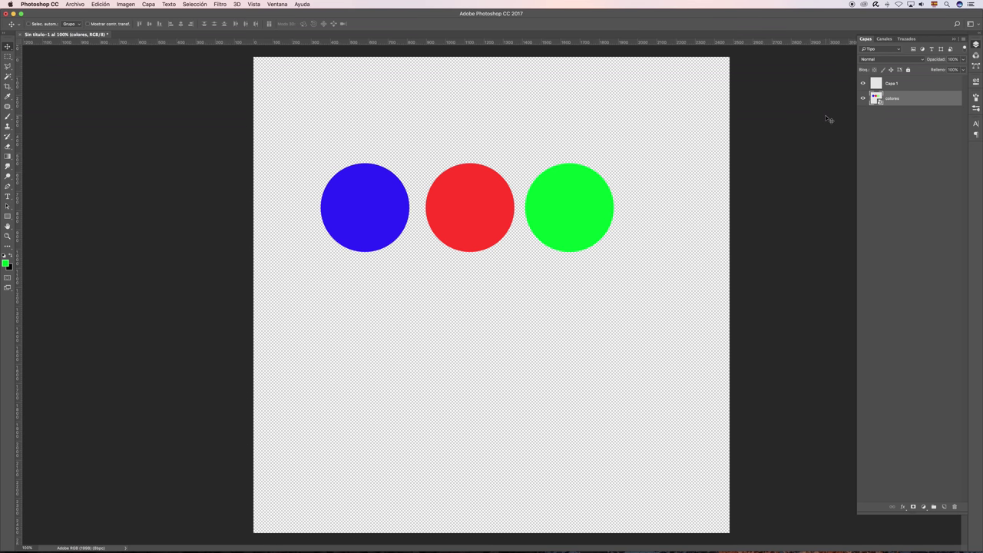
key(ctrl+z)
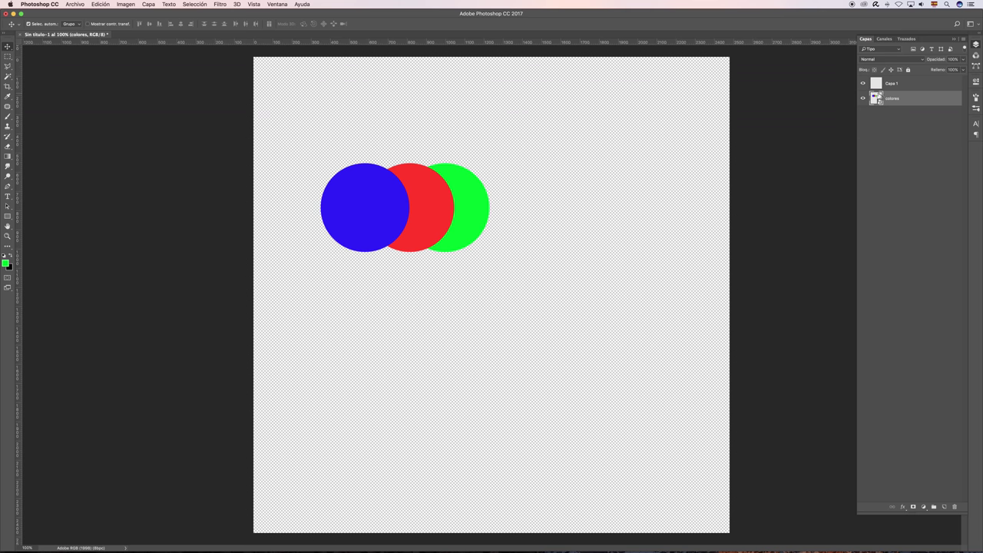
Delete the empty Capa 1 layer and duplicate colores as colores copia
click(895, 86)
key(Delete)
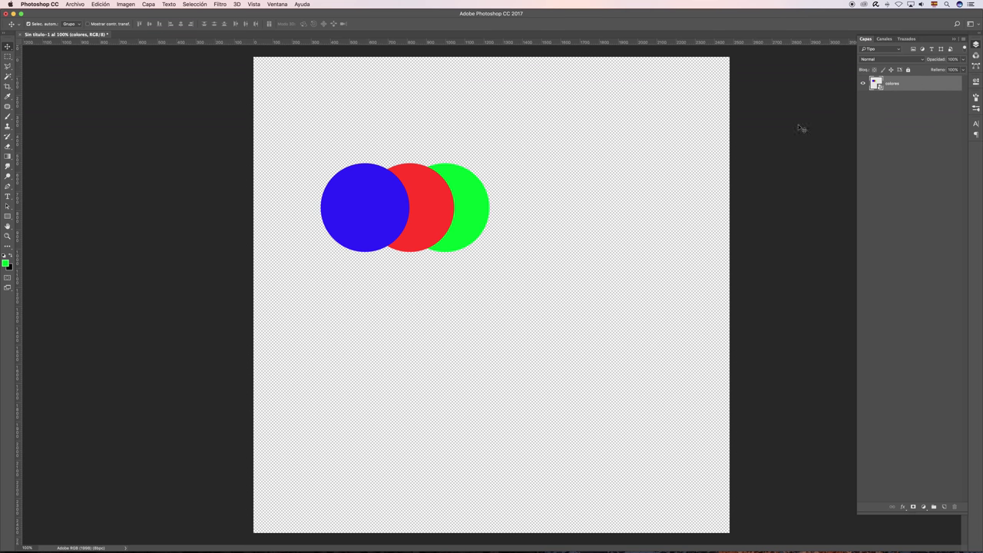
drag(881, 86, 944, 506)
Cancel the rasterize prompt from a brush attempt and drag the colores copia circles lower right
click(8, 117)
click(383, 208)
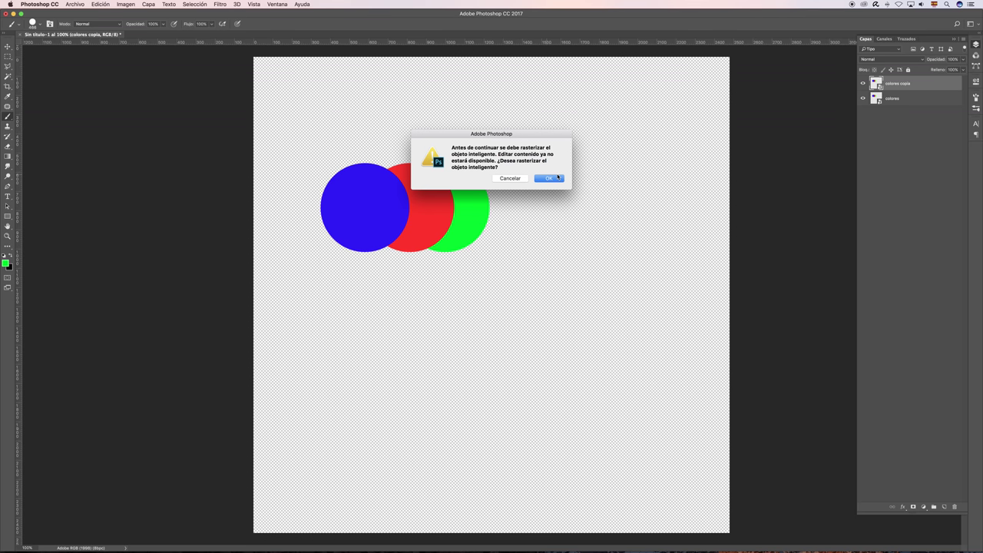
click(519, 178)
key(v)
mouse_move(430, 219)
mouse_down()
mouse_move(474, 184)
mouse_move(533, 344)
mouse_up()
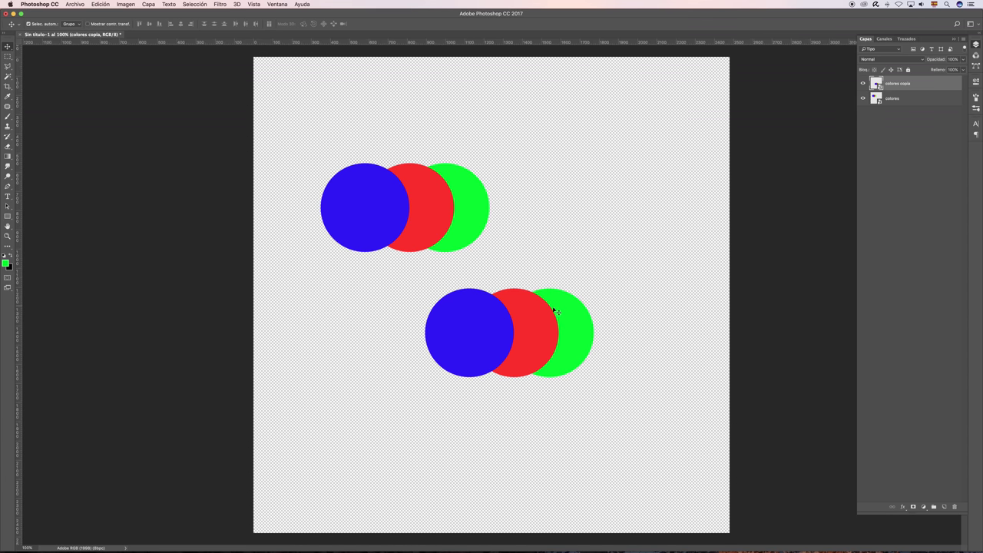
right_click(932, 85)
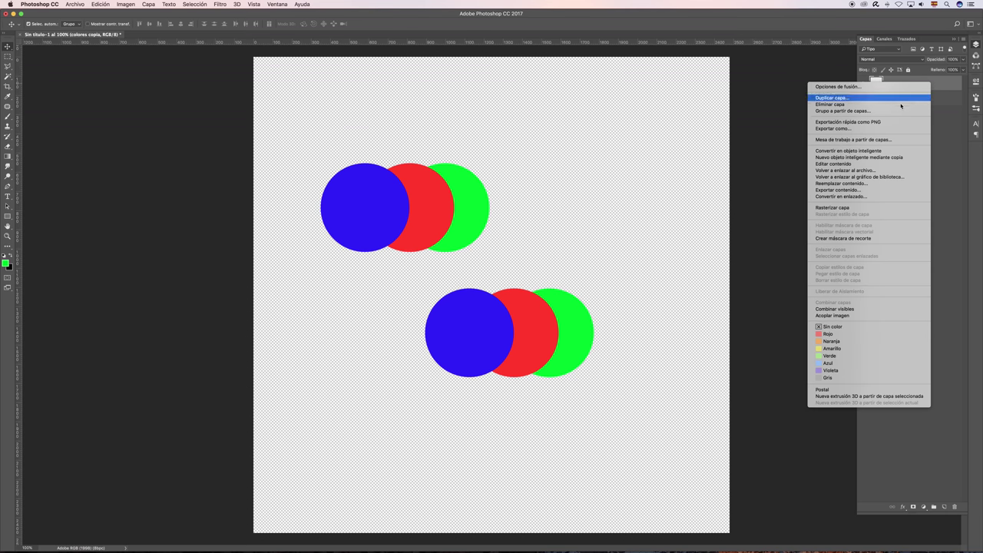
Rasterize the colores copia layer with Rasterizar capa
click(865, 208)
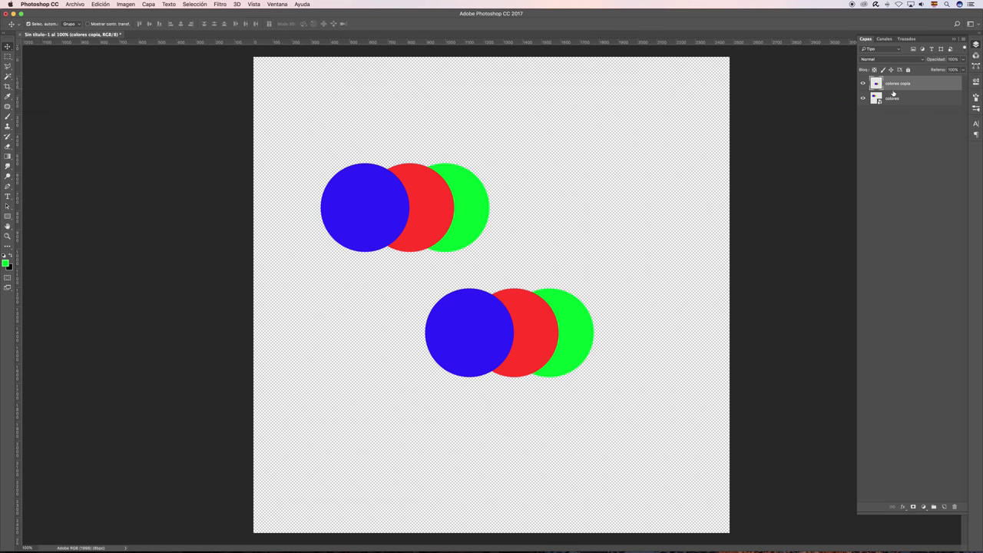
key(super+Tab)
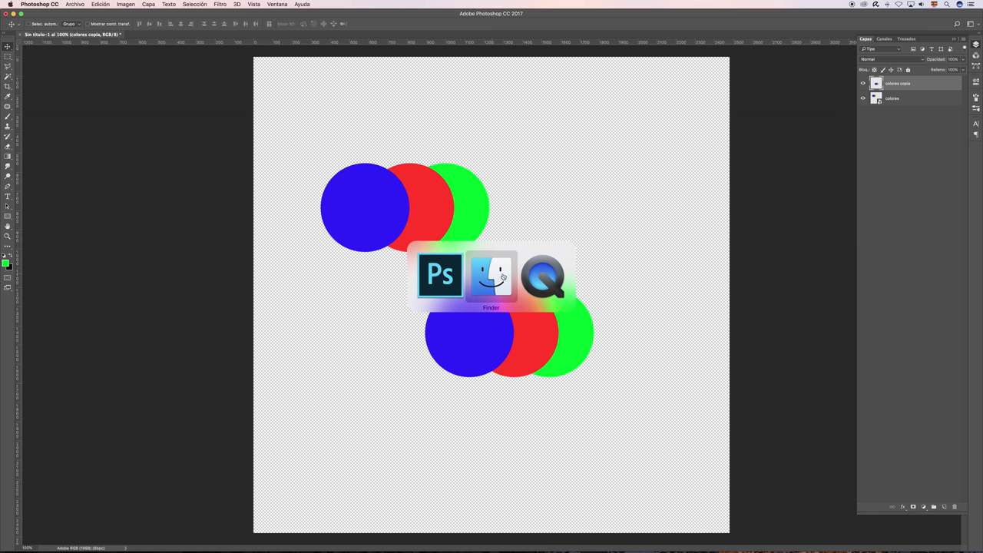
In Finder, open the img folder and preview Single-banana.jpg
click(497, 280)
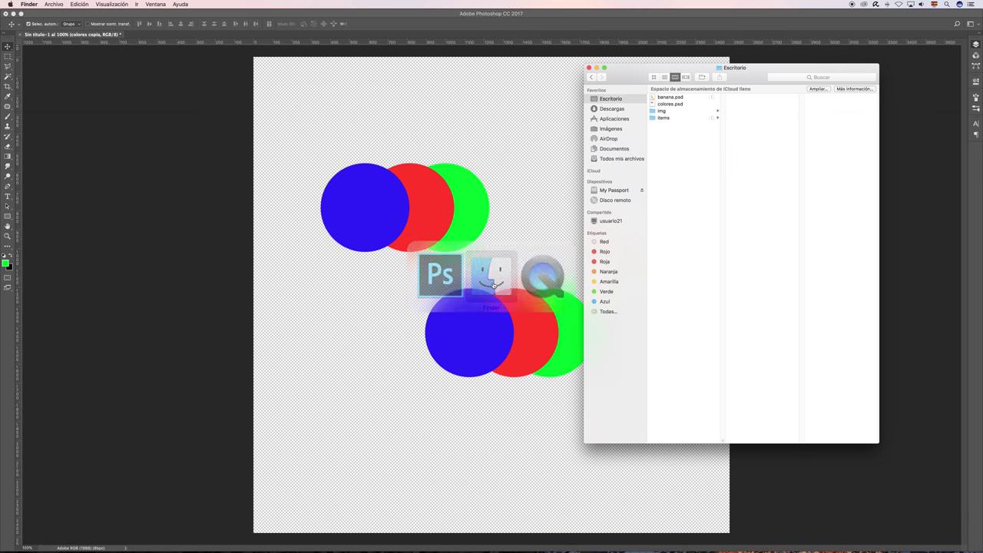
click(666, 112)
click(748, 99)
click(759, 113)
click(756, 104)
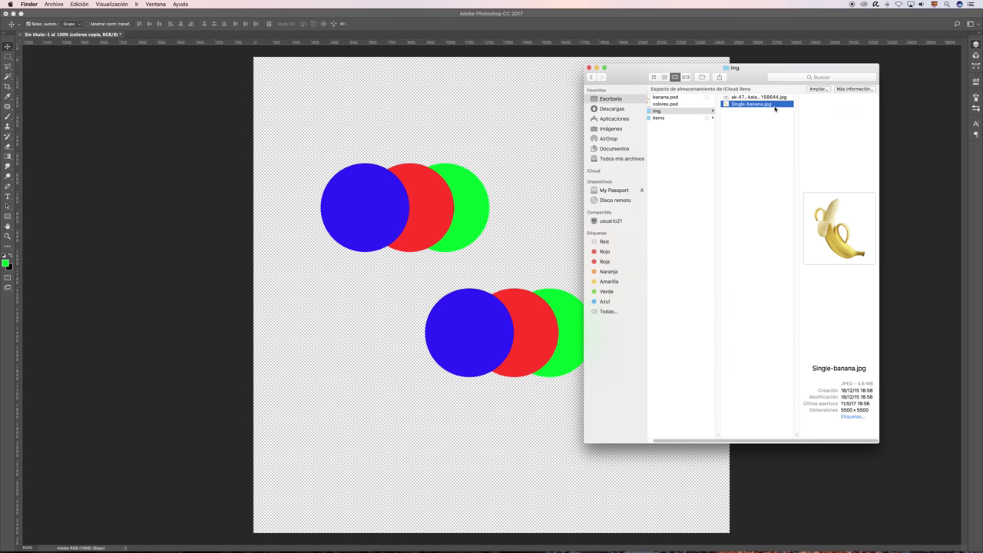
key(space)
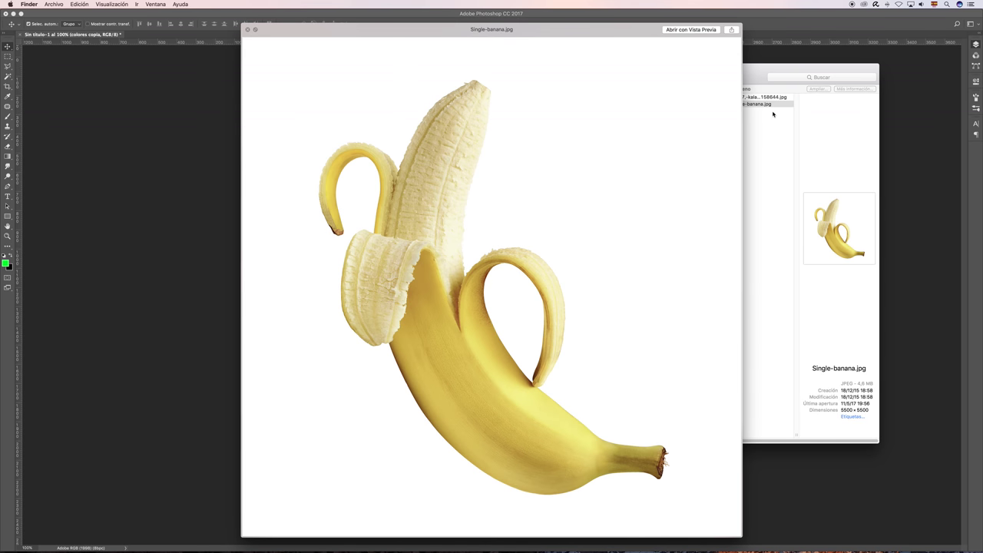
key(space)
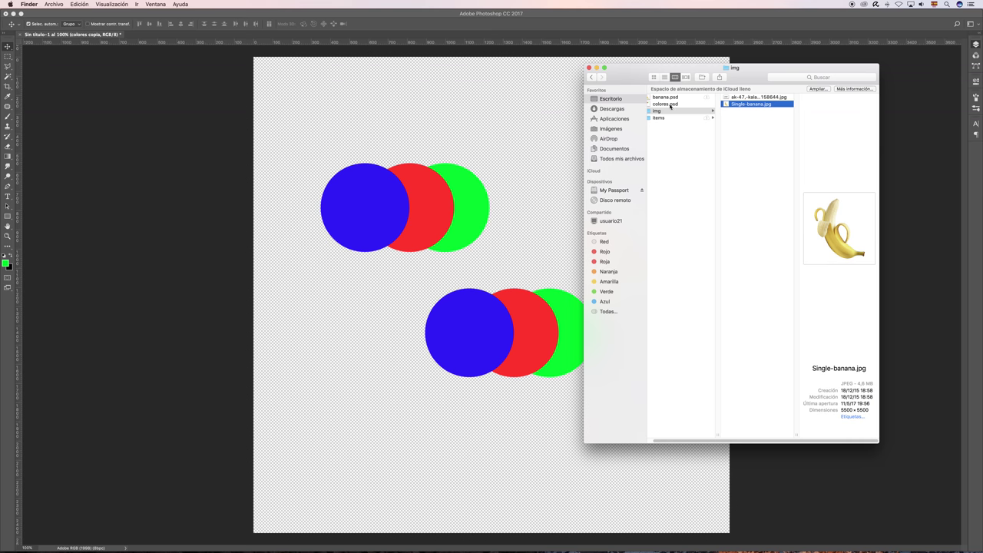
click(669, 105)
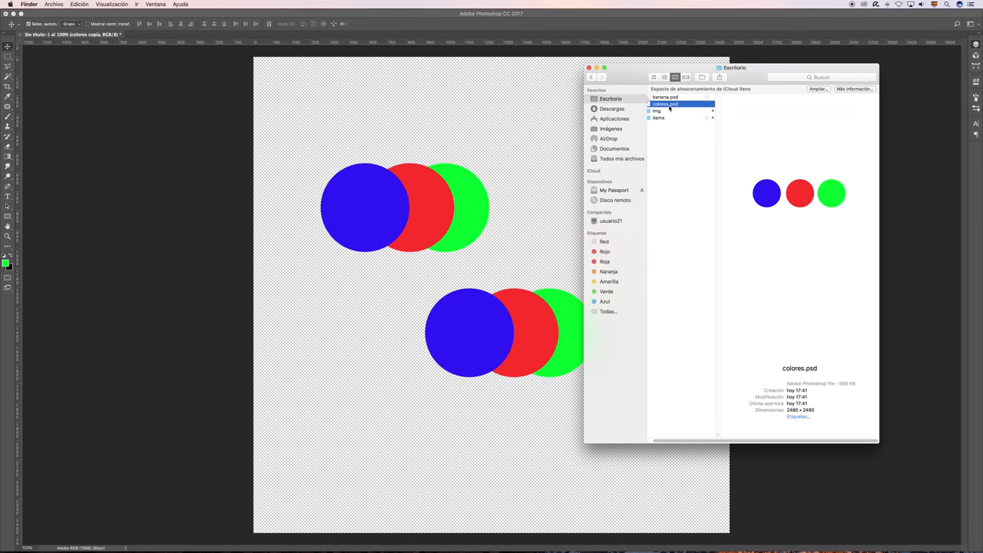
click(674, 110)
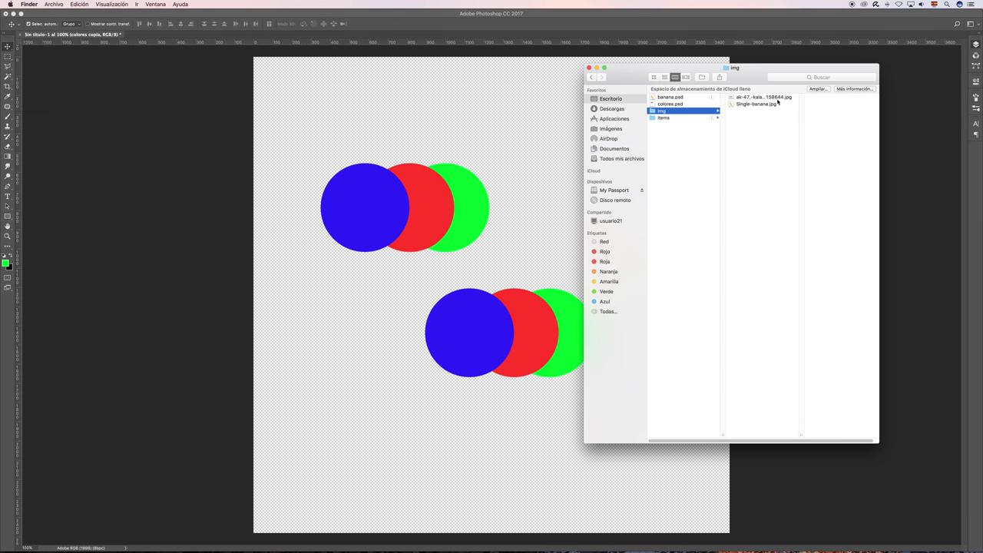
Drag Single-banana.jpg onto the Photoshop canvas and commit it as a new layer
drag(752, 106, 483, 109)
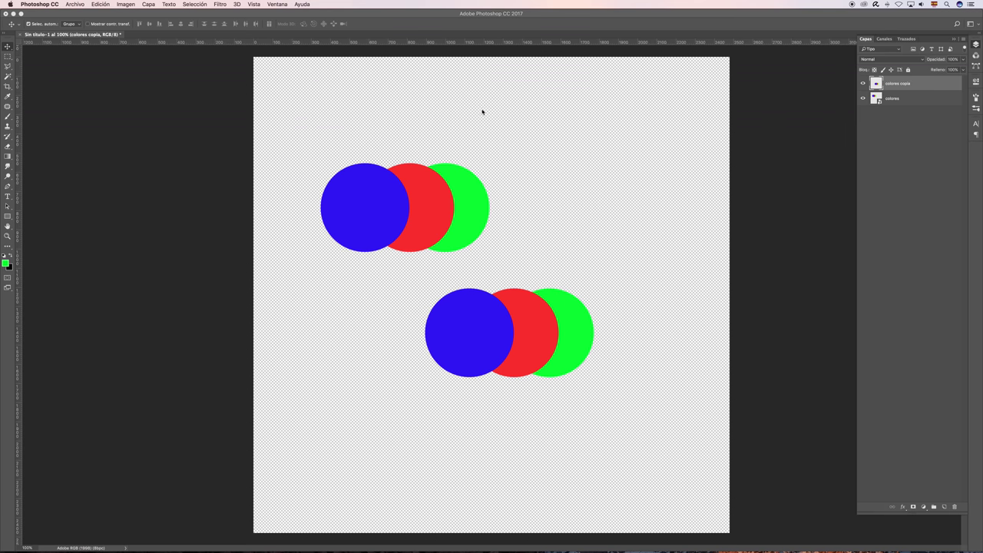
key(Return)
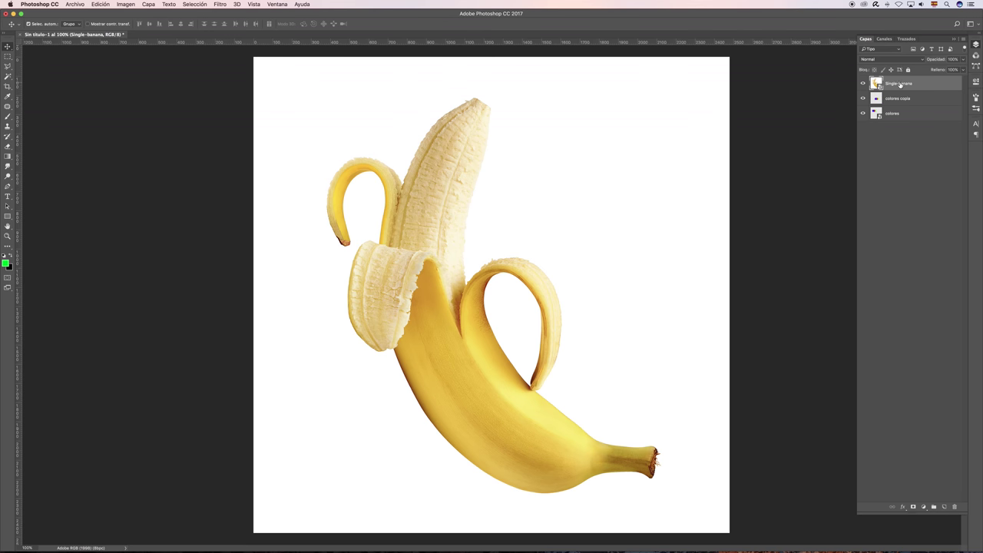
key(super+Tab)
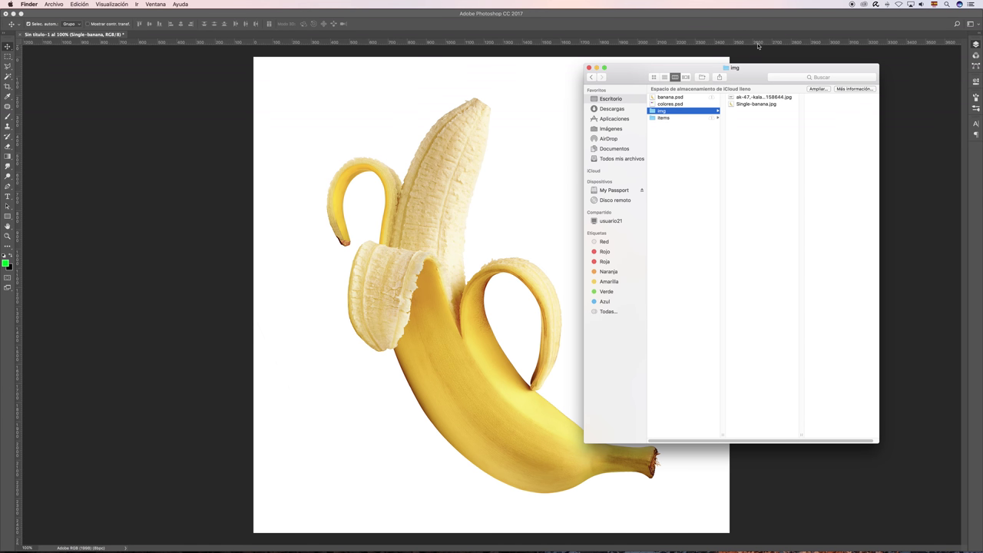
Quick Look the colores.psd file in Finder, then close its preview
key(Up)
key(space)
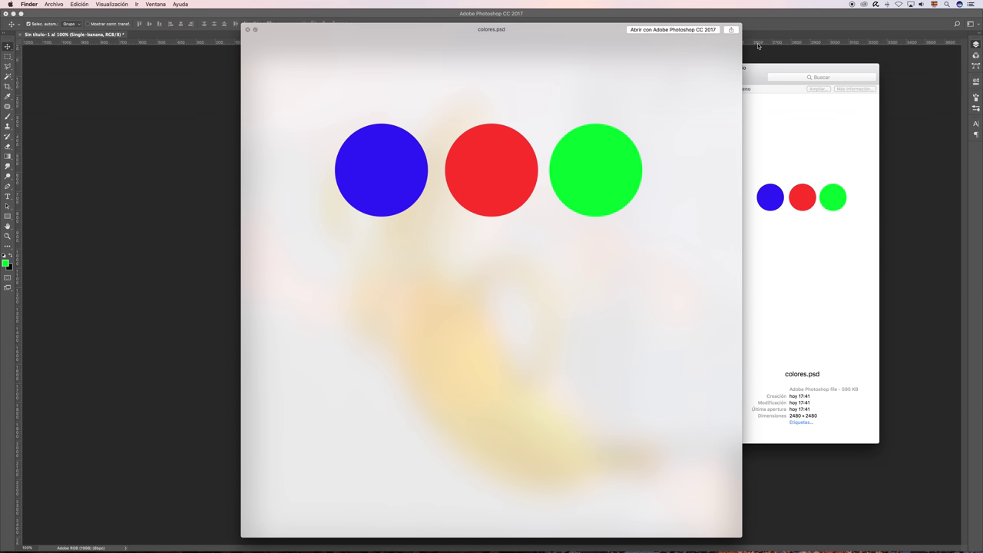
key(space)
Preview Single-banana.jpg from the img folder, then return to the Photoshop banana document
key(Down)
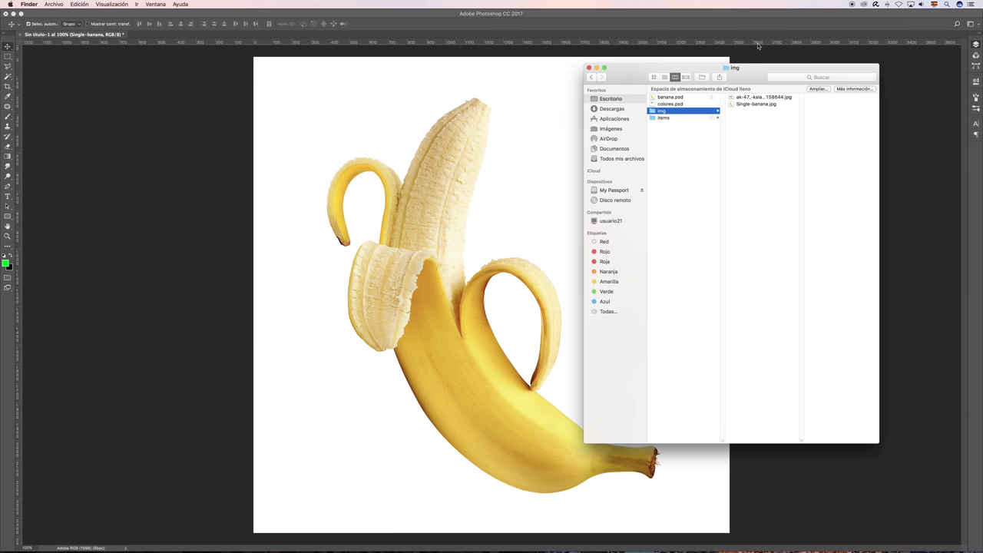
key(Right)
key(space)
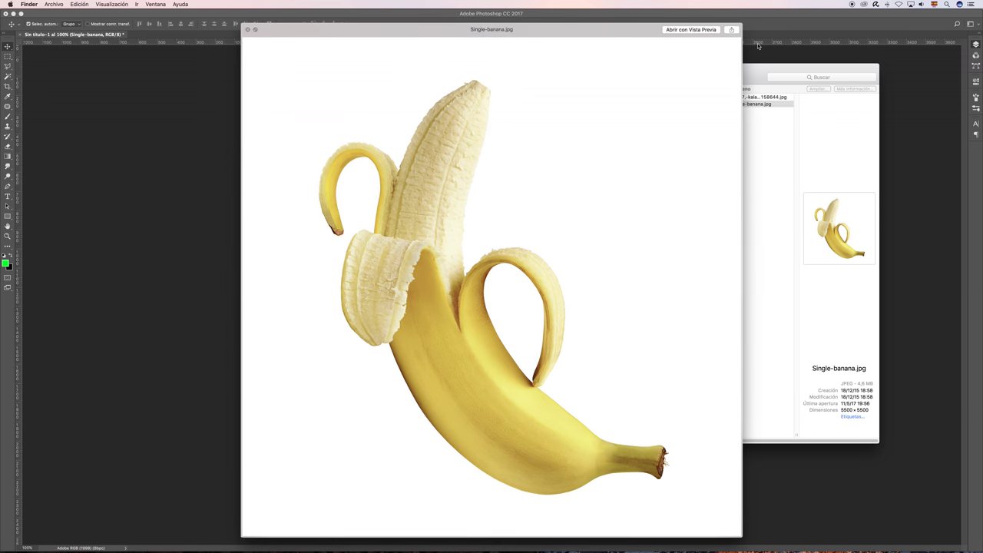
key(space)
click(205, 182)
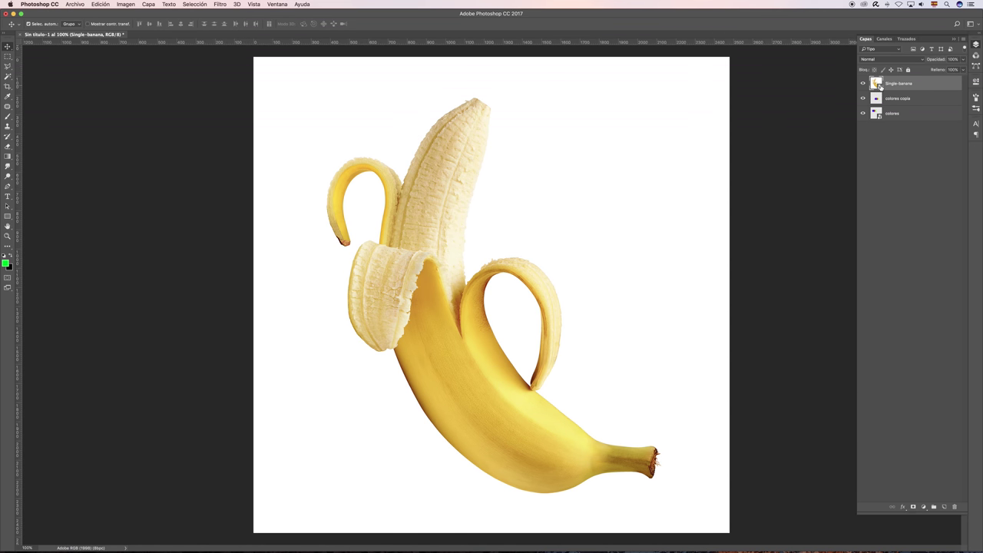
Delete the colores copia and colores layers
click(915, 100)
shift+click(924, 117)
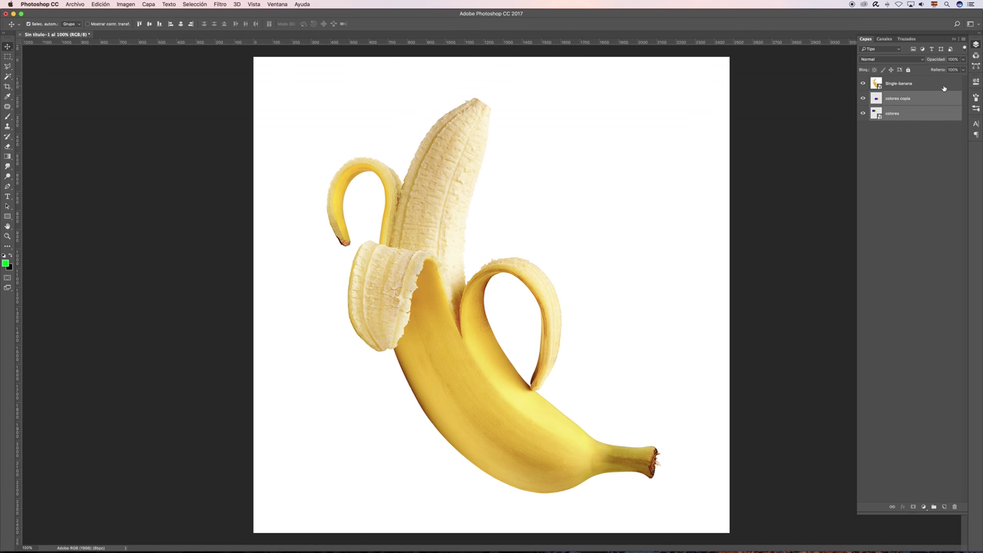
key(Delete)
Duplicate Single-banana as Single-banana copia, rasterize the copy, and select both banana layers
drag(943, 87, 949, 506)
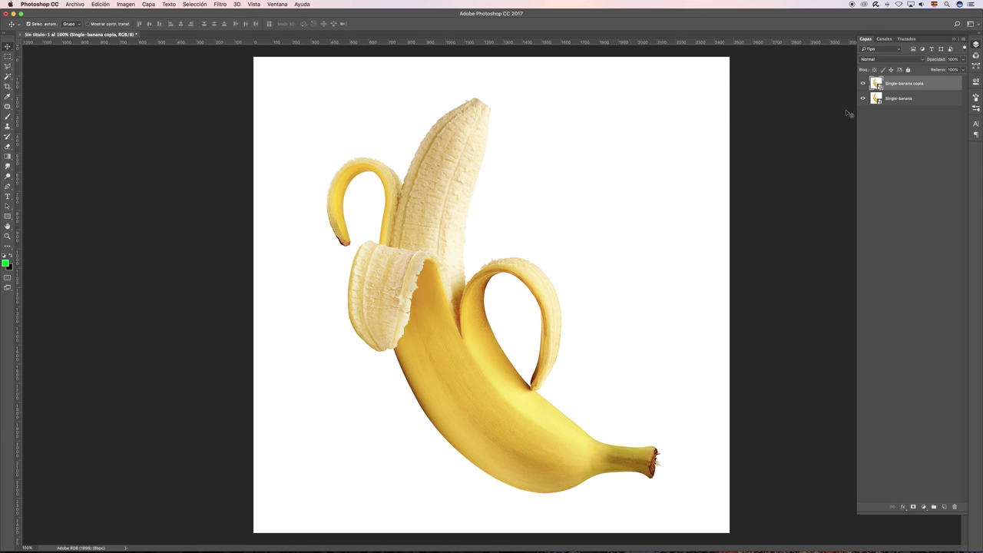
right_click(941, 86)
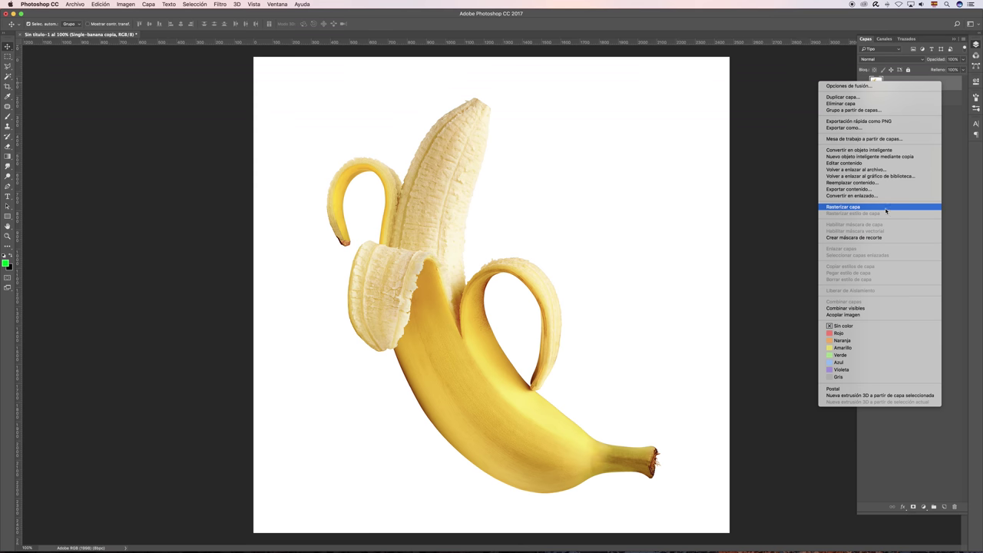
click(804, 191)
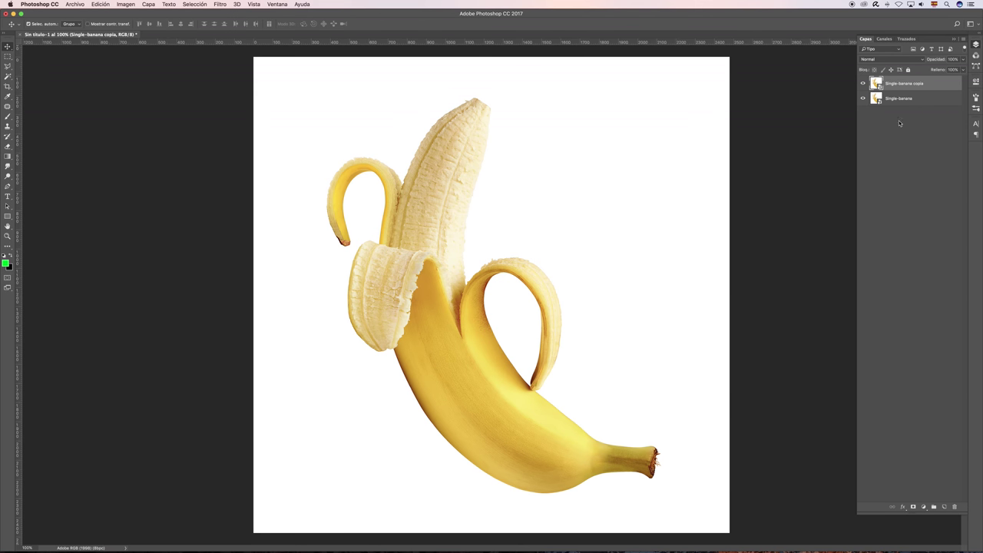
shift+click(913, 100)
key(super+t)
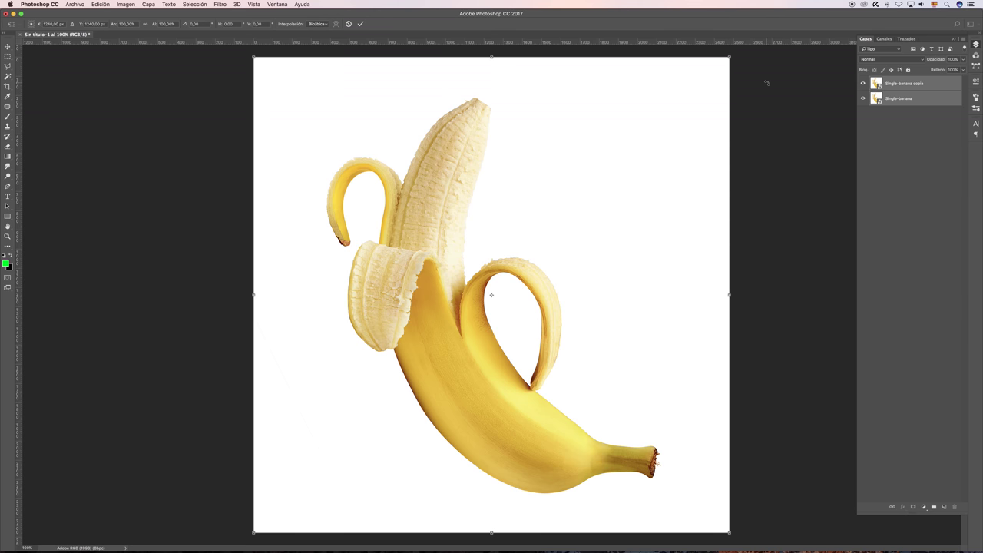
Free-transform both banana layers down to about 7% size around their centre
key(Return)
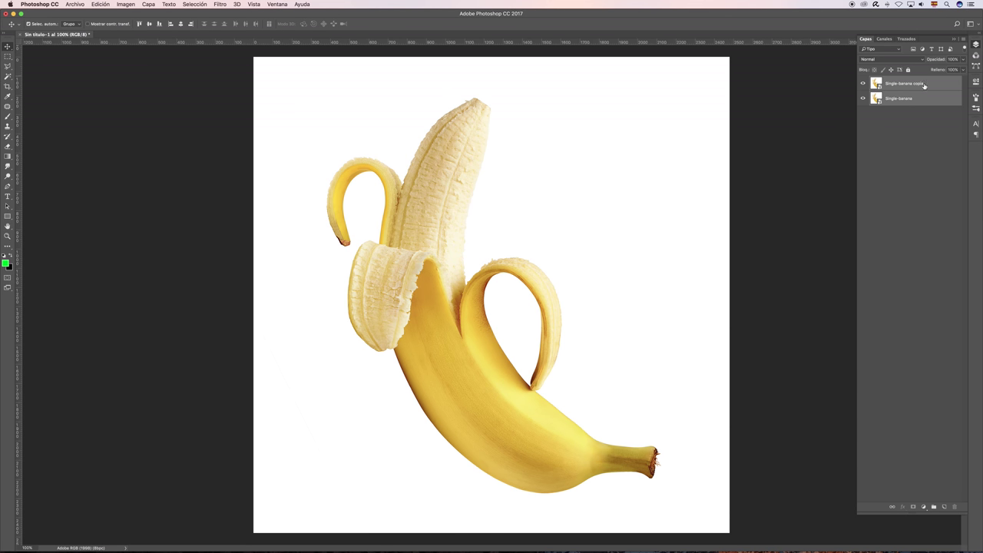
click(101, 4)
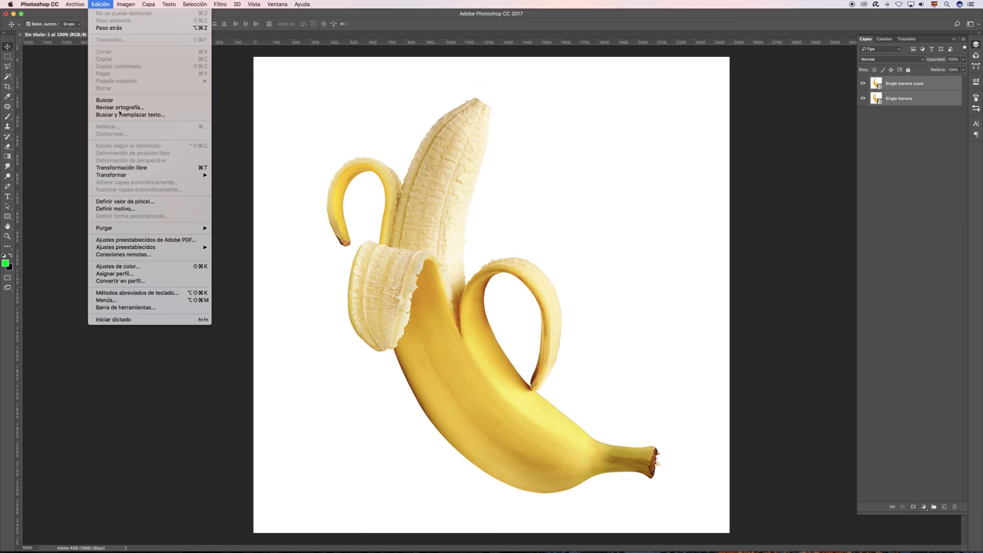
click(189, 168)
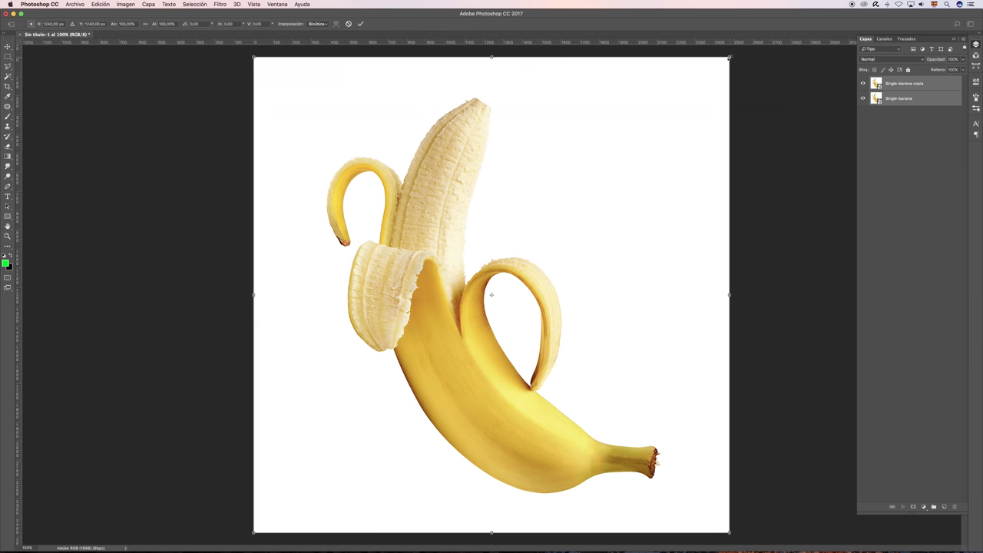
drag(728, 58, 588, 221)
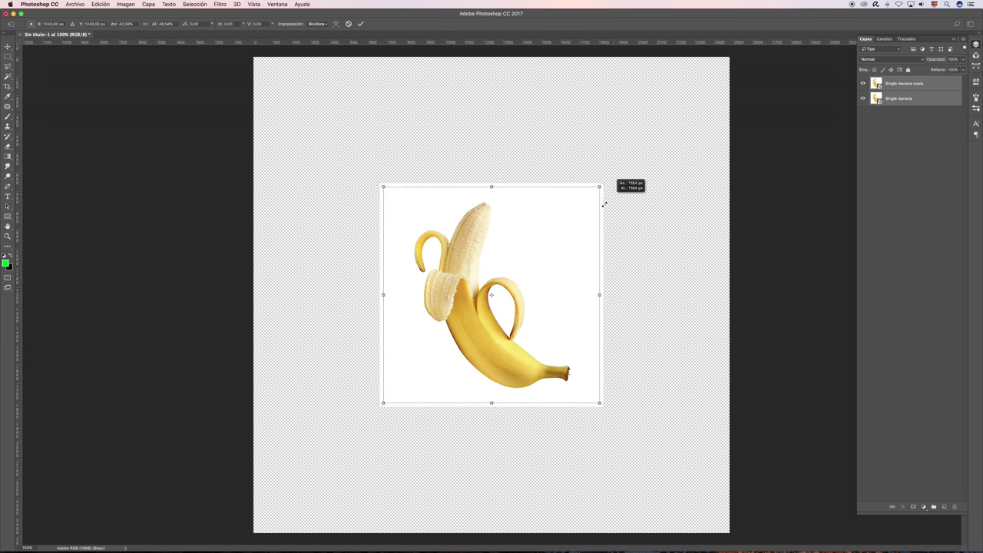
drag(587, 221, 589, 218)
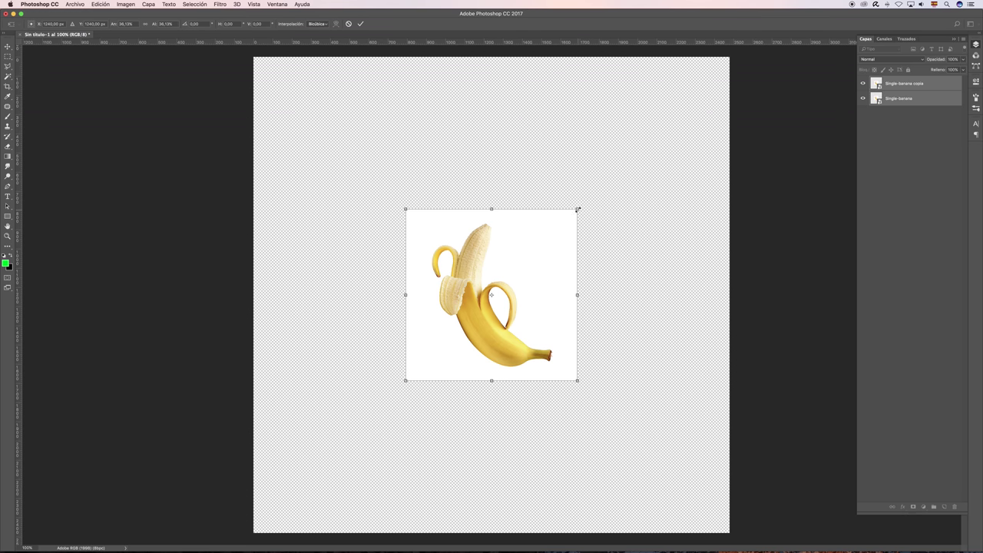
drag(577, 209, 506, 274)
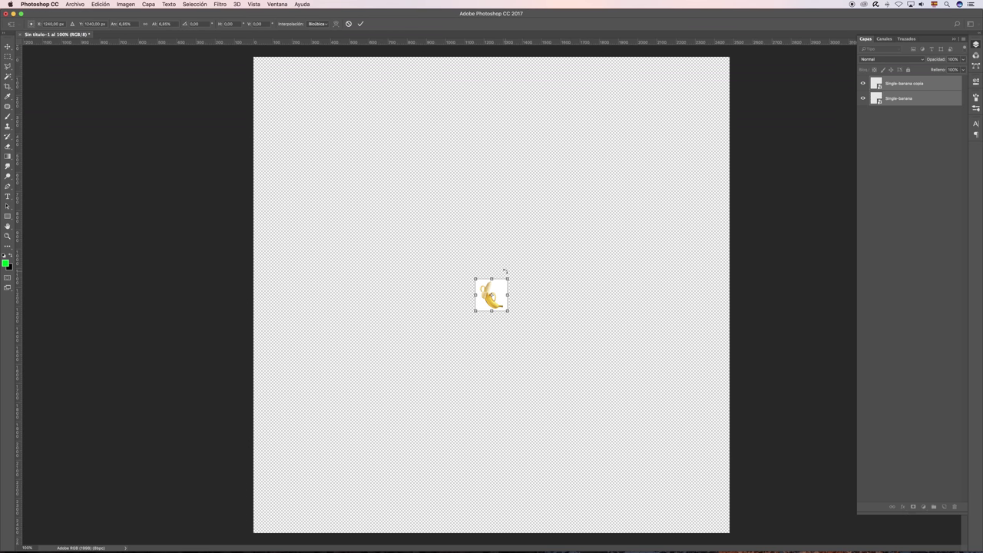
key(Return)
Move the copy's small banana left to sit beside the original
drag(474, 299, 440, 299)
click(863, 83)
click(863, 83)
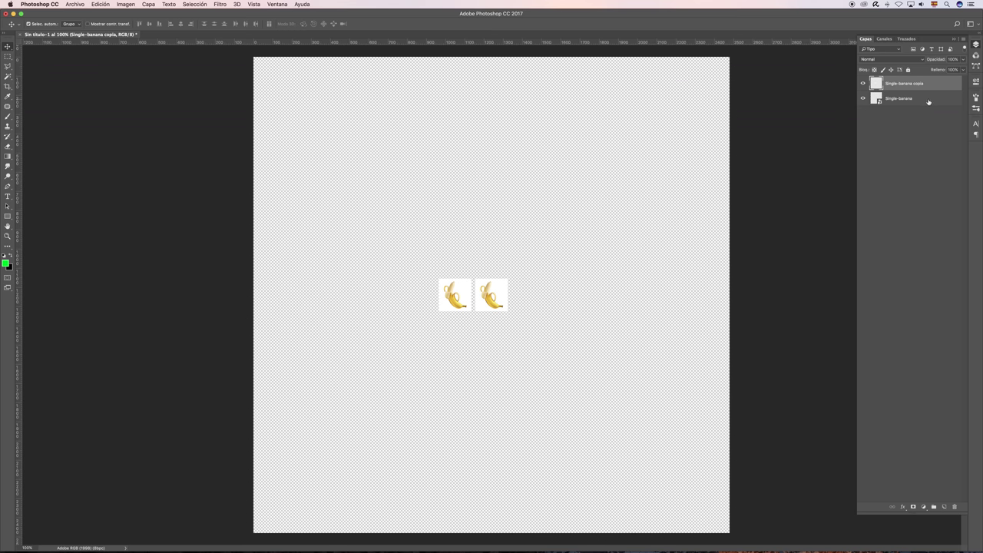
Scale both small bananas back up side by side, showing the rasterized copy blurry beside the sharp original
shift+click(928, 100)
key(super+t)
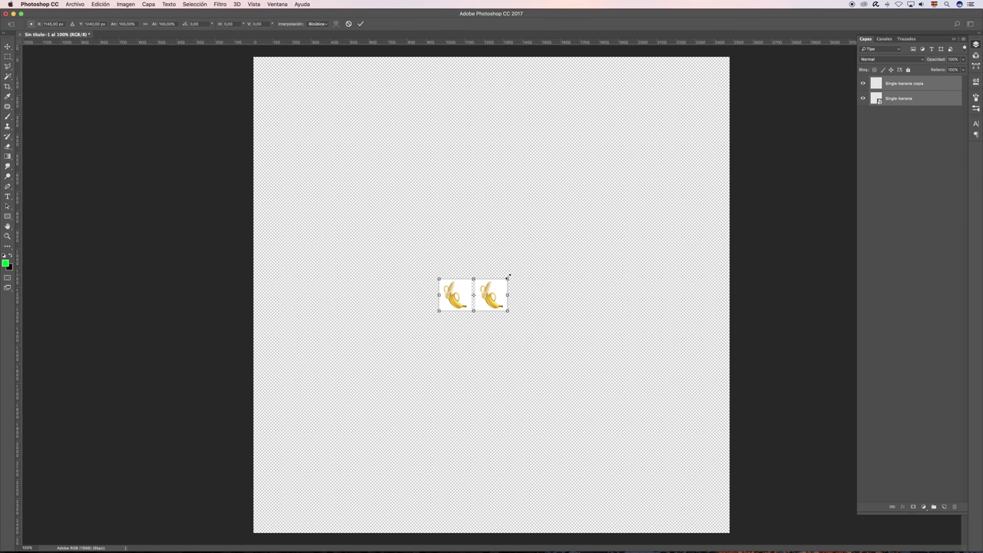
mouse_move(508, 278)
mouse_down()
mouse_move(683, 138)
mouse_move(678, 146)
mouse_up()
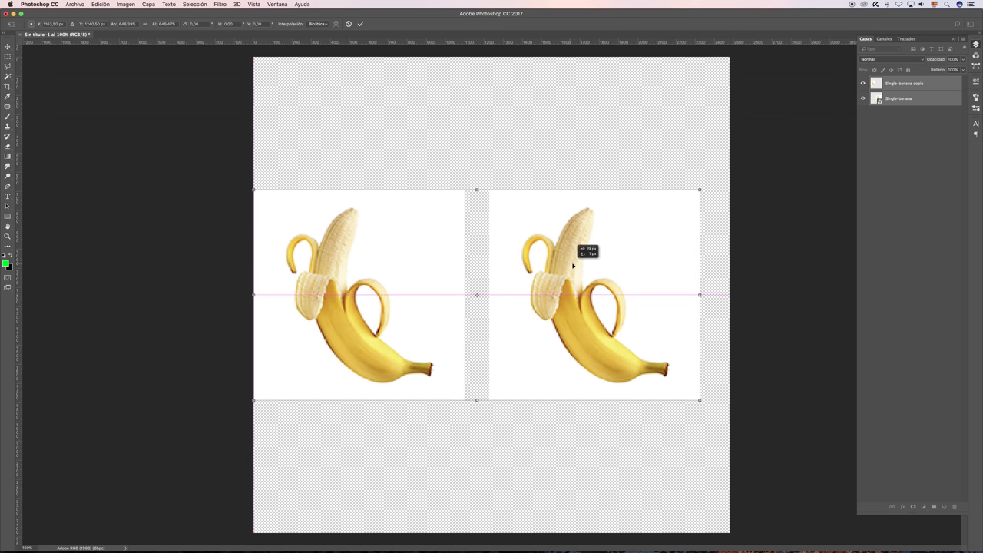
drag(588, 253, 574, 269)
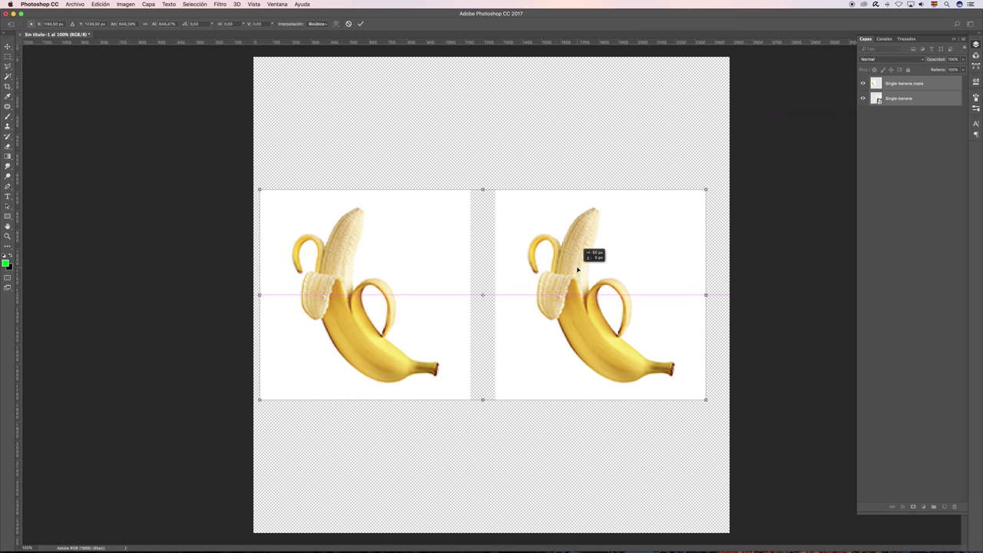
click(360, 24)
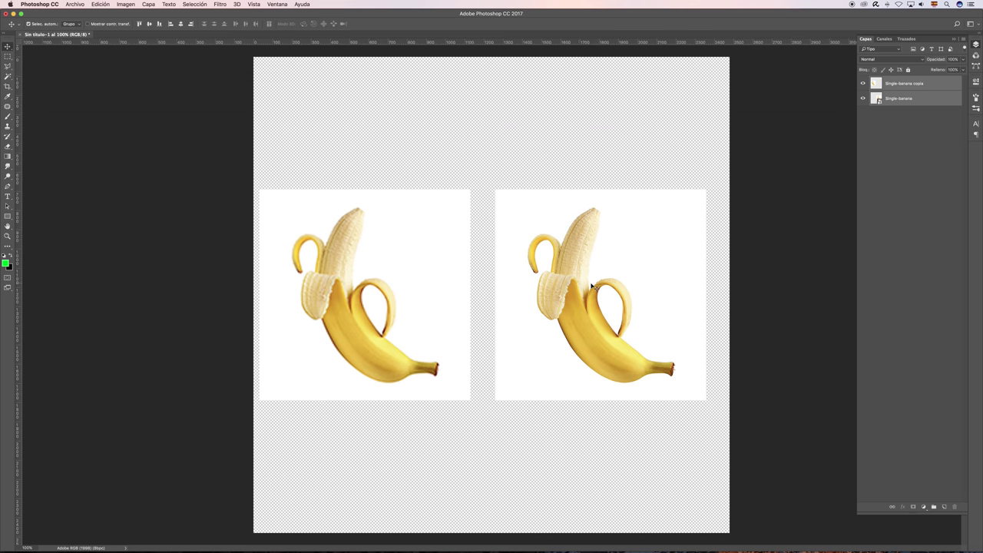
key(z)
key(ctrl+plus)
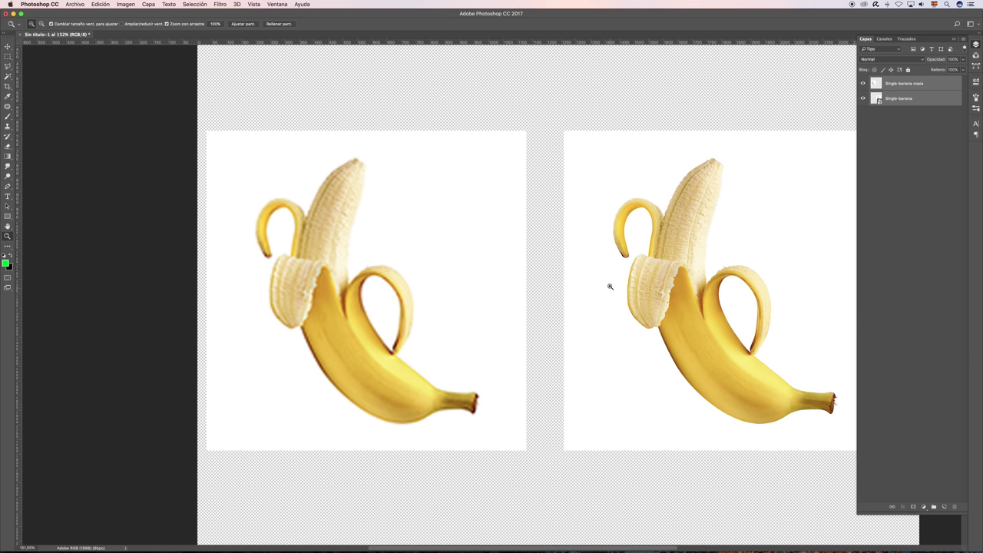
mouse_move(610, 283)
mouse_down()
mouse_move(658, 304)
mouse_move(623, 281)
mouse_up()
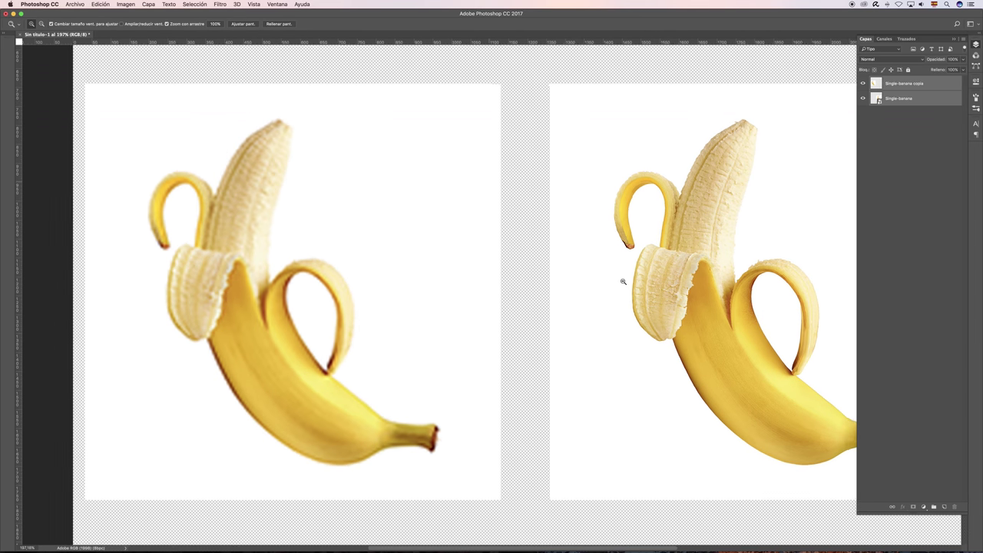
drag(658, 251, 675, 250)
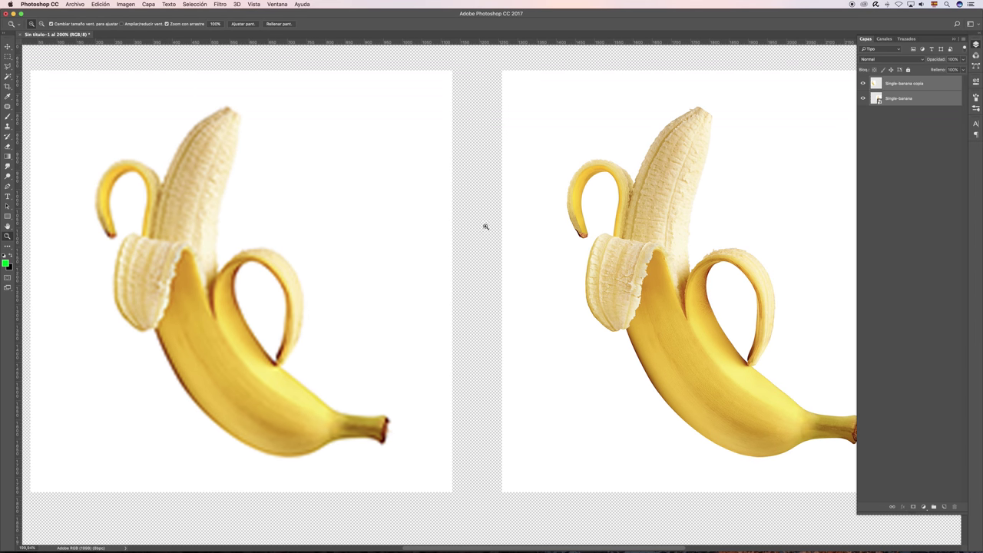
key(super+1)
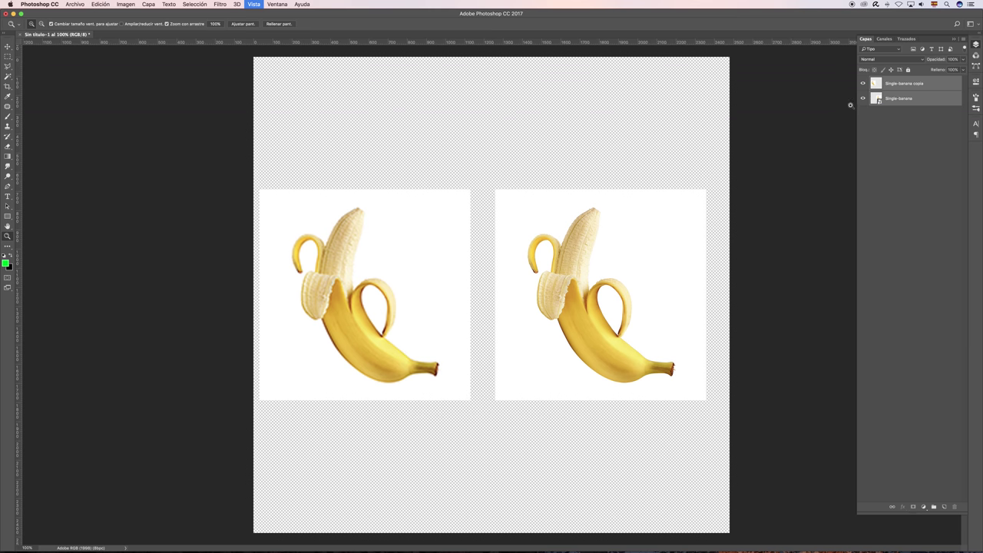
click(863, 83)
click(863, 83)
key(v)
click(862, 98)
click(862, 99)
click(915, 100)
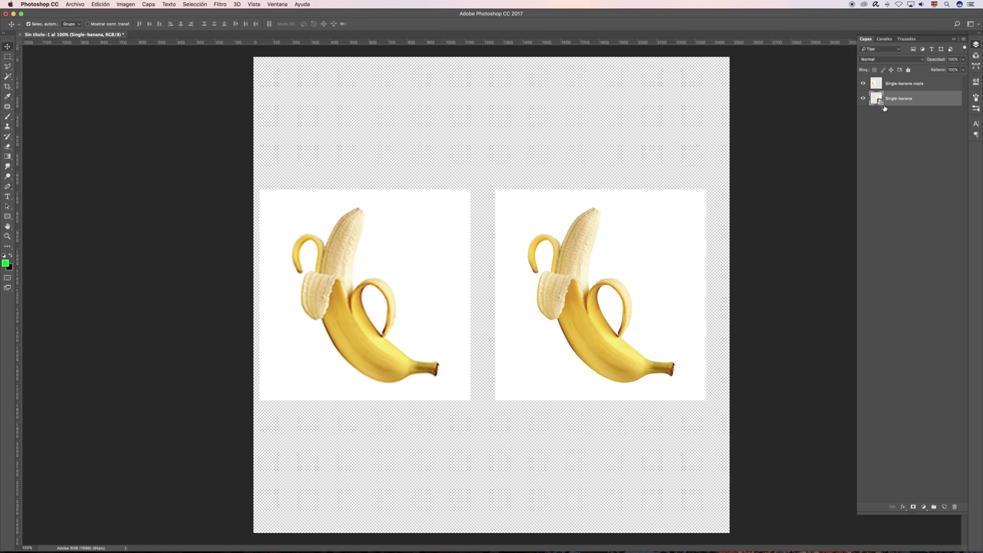
key(super+Tab)
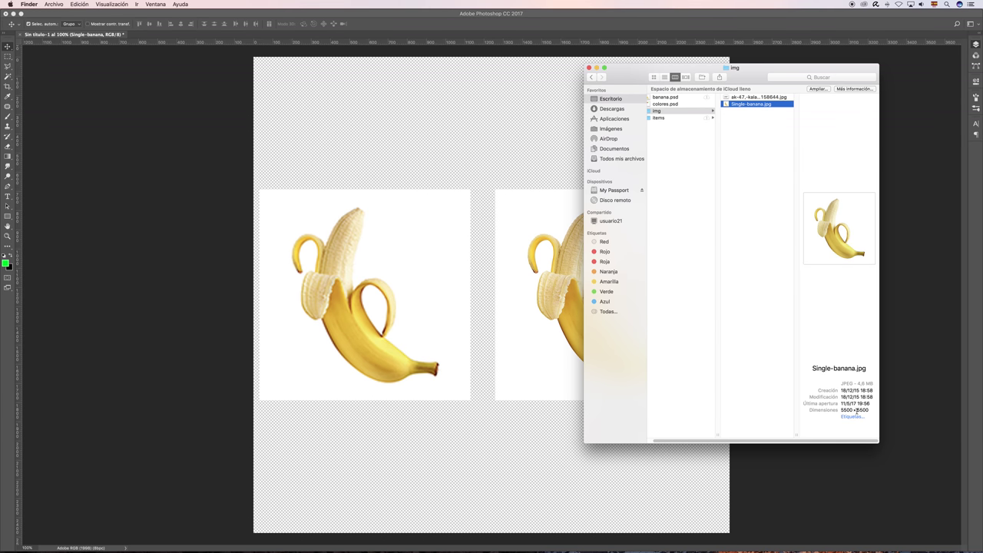
click(476, 137)
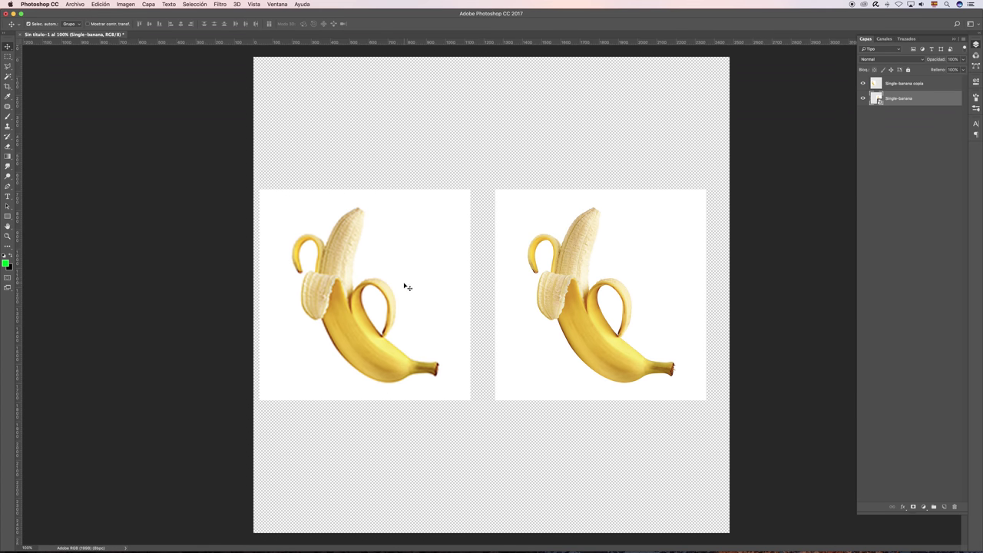